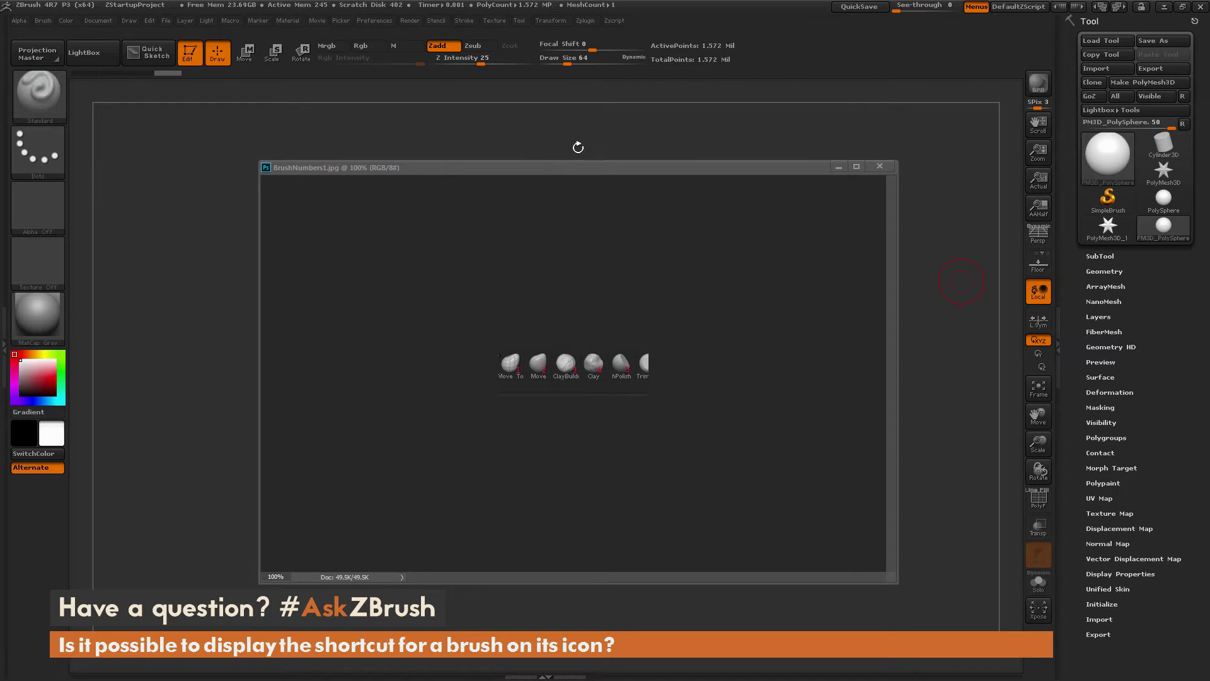
# Close the BrushNumbers1.jpg reference image to reveal the PolySphere on the canvas.
pyautogui.click(880, 165)
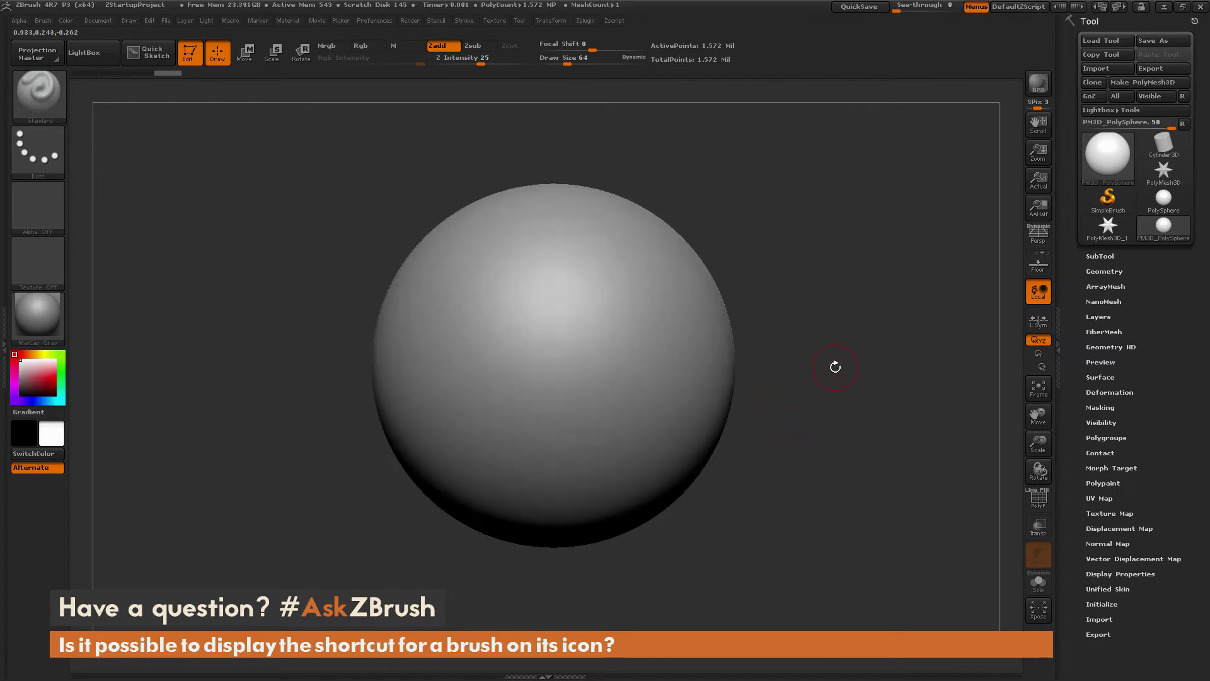
# Frame the sphere and sculpt a raised S-curve plus a right-side ridge with the Standard brush.
pyautogui.press('f')
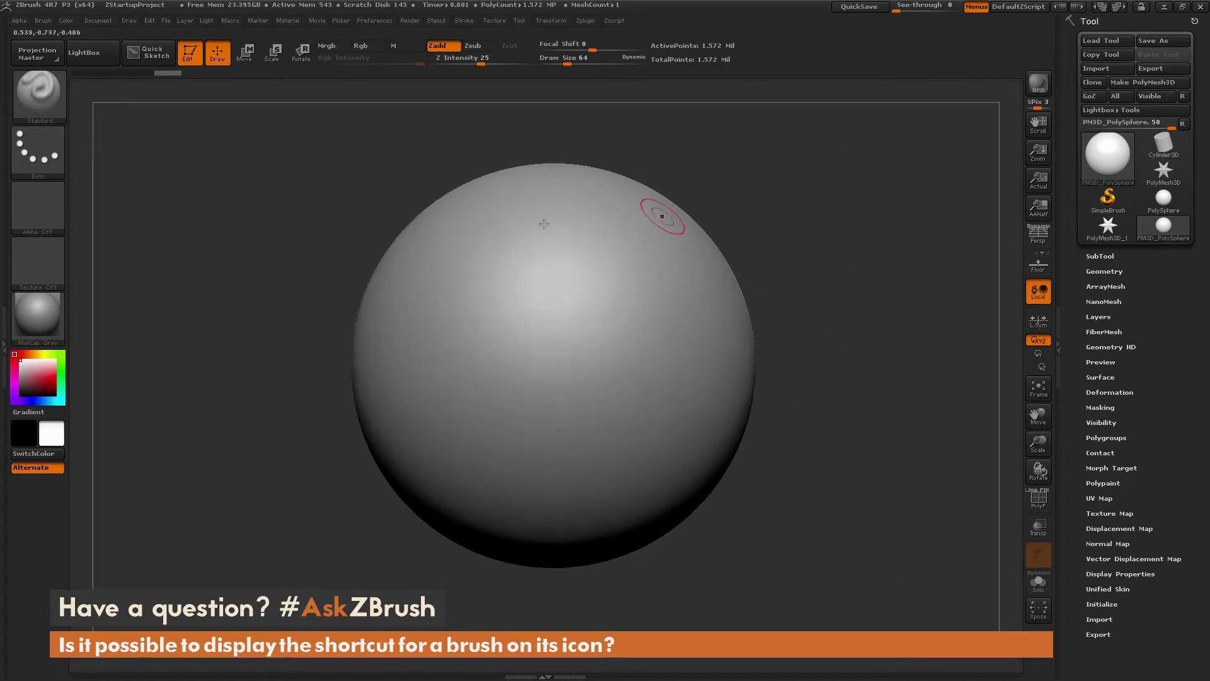
pyautogui.click(1104, 271)
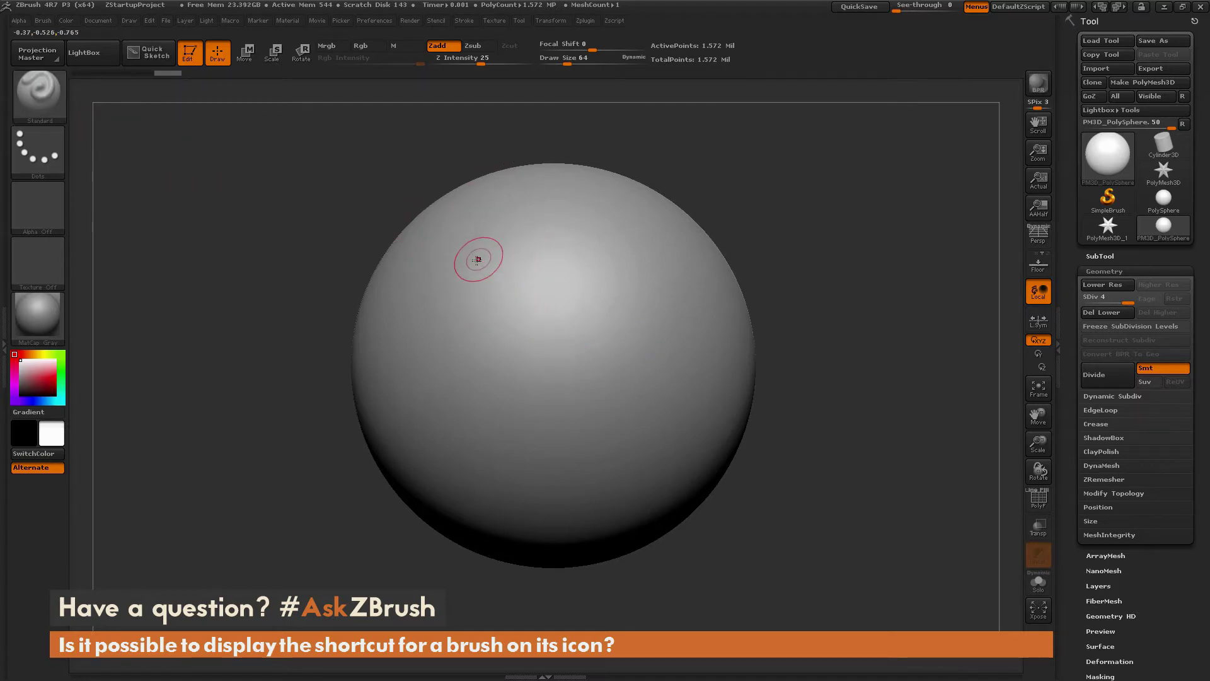
pyautogui.moveTo(426, 260)
pyautogui.mouseDown()
pyautogui.moveTo(478, 211)
pyautogui.moveTo(539, 200)
pyautogui.mouseUp()
pyautogui.moveTo(444, 274)
pyautogui.mouseDown()
pyautogui.moveTo(453, 332)
pyautogui.moveTo(514, 320)
pyautogui.moveTo(588, 272)
pyautogui.moveTo(646, 309)
pyautogui.moveTo(619, 409)
pyautogui.moveTo(501, 441)
pyautogui.mouseUp()
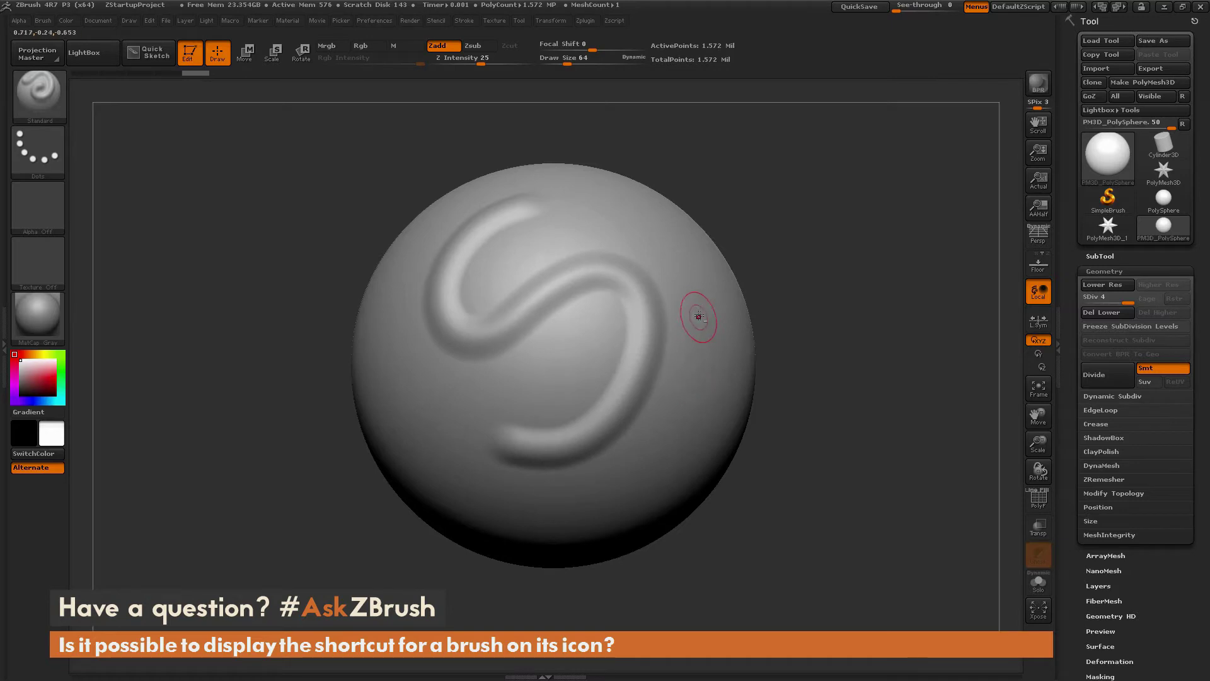
pyautogui.moveTo(695, 318)
pyautogui.mouseDown()
pyautogui.moveTo(686, 400)
pyautogui.moveTo(654, 459)
pyautogui.moveTo(614, 495)
pyautogui.moveTo(657, 451)
pyautogui.moveTo(691, 373)
pyautogui.moveTo(695, 312)
pyautogui.moveTo(692, 365)
pyautogui.moveTo(659, 443)
pyautogui.moveTo(607, 499)
pyautogui.mouseUp()
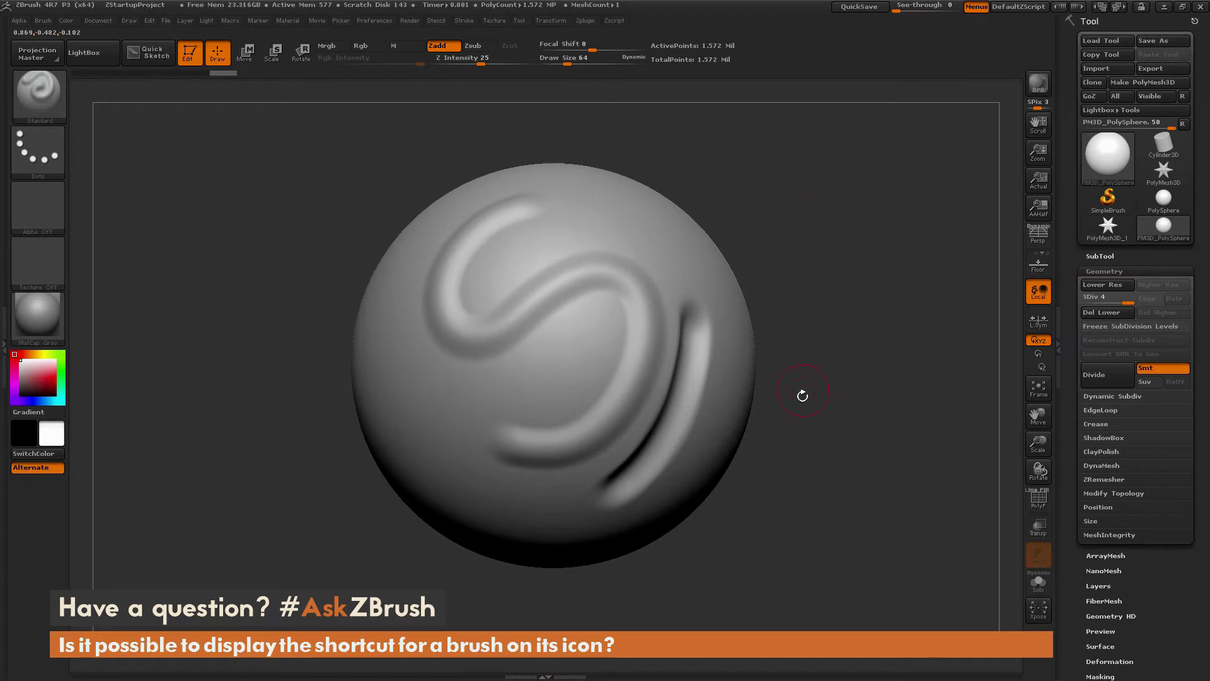
# Turn the document background black and export the render as StandardBrush PSD into the Icon folder.
pyautogui.click(97, 20)
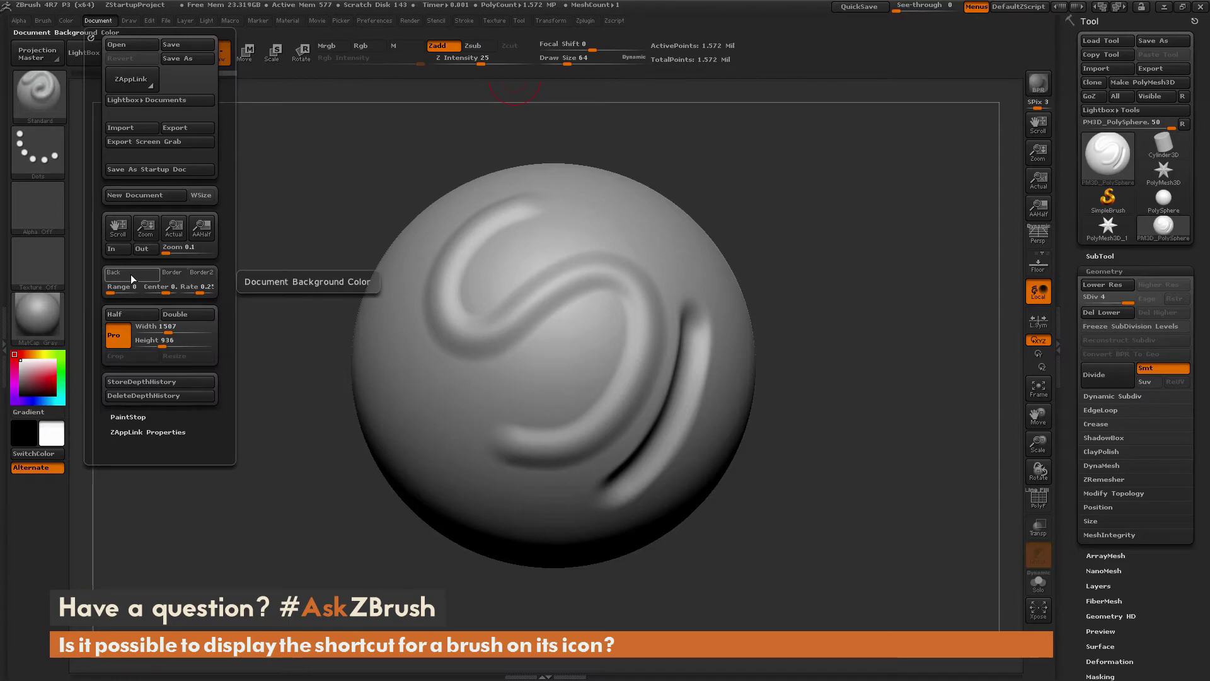
pyautogui.moveTo(134, 274); pyautogui.dragTo(24, 434)
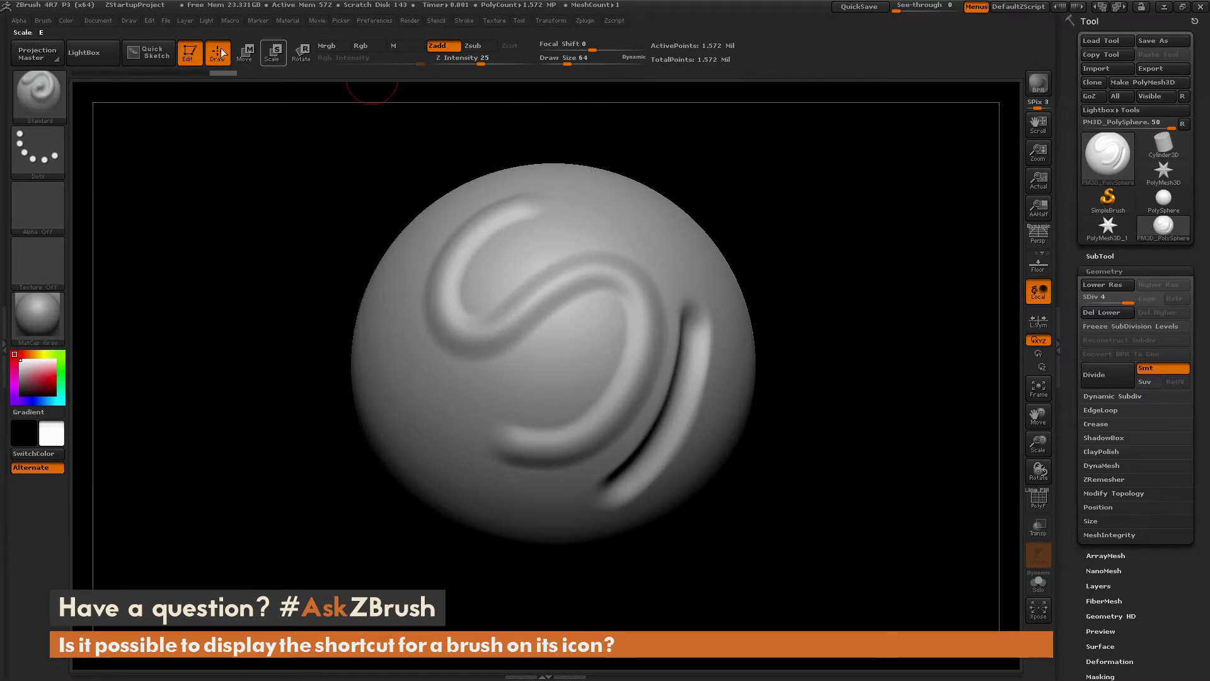
pyautogui.click(98, 21)
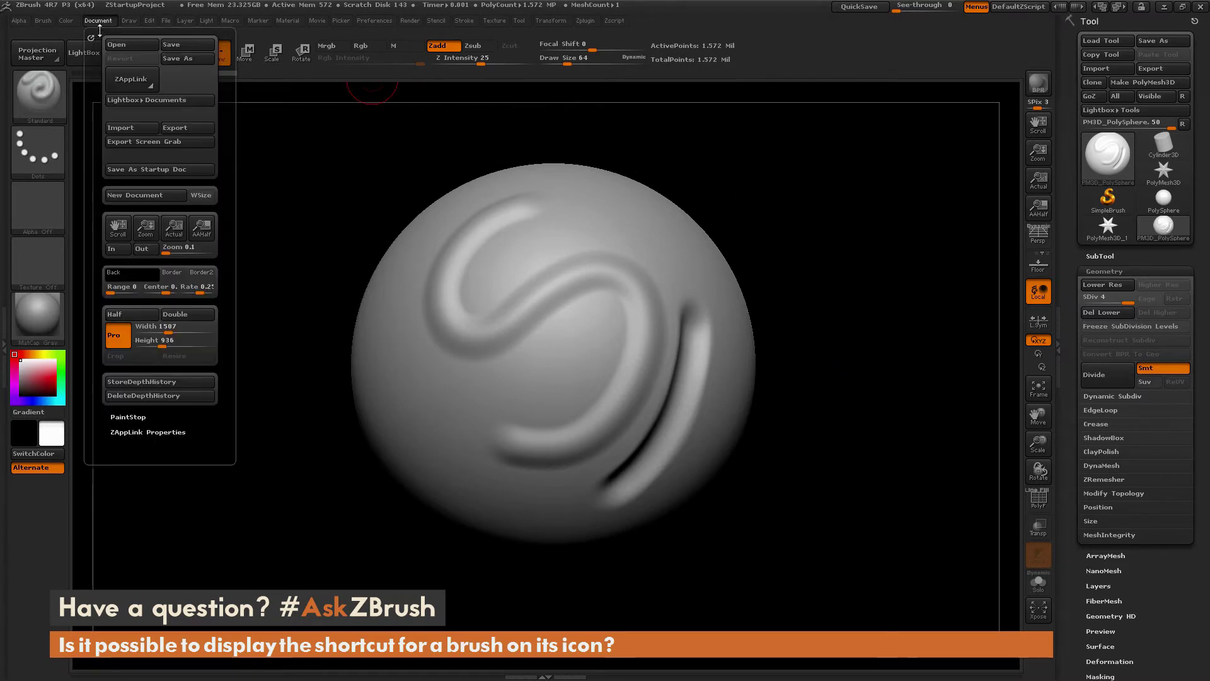
pyautogui.click(191, 129)
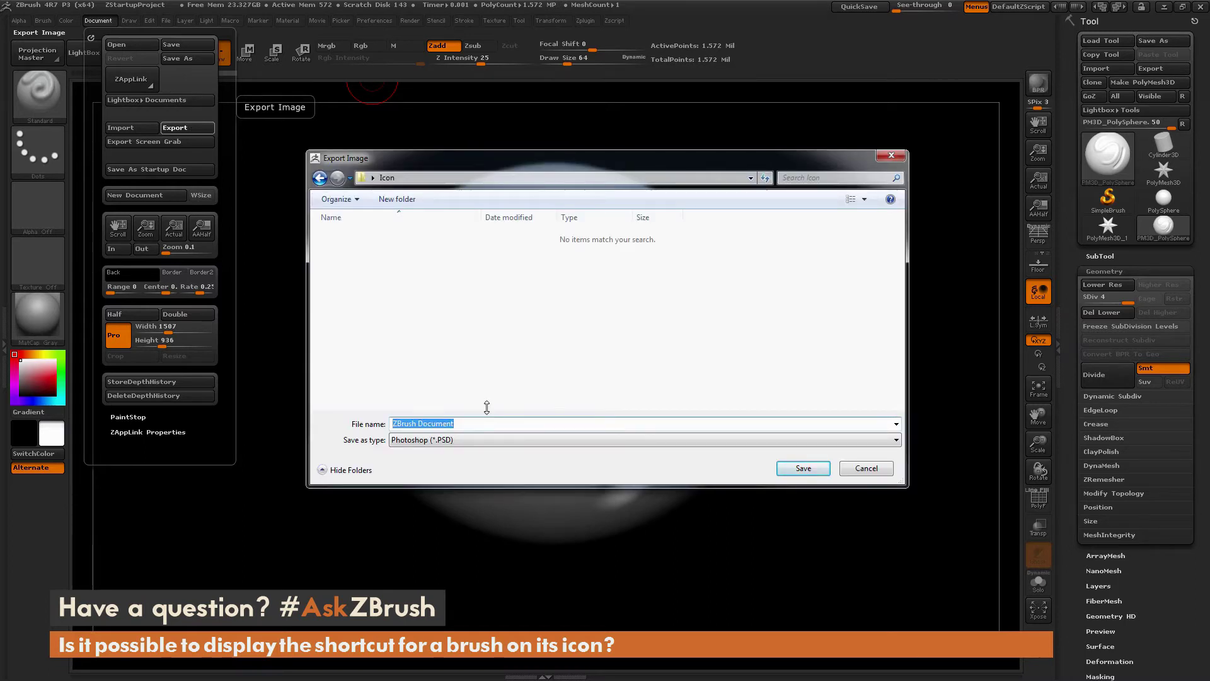
pyautogui.write('Standard')
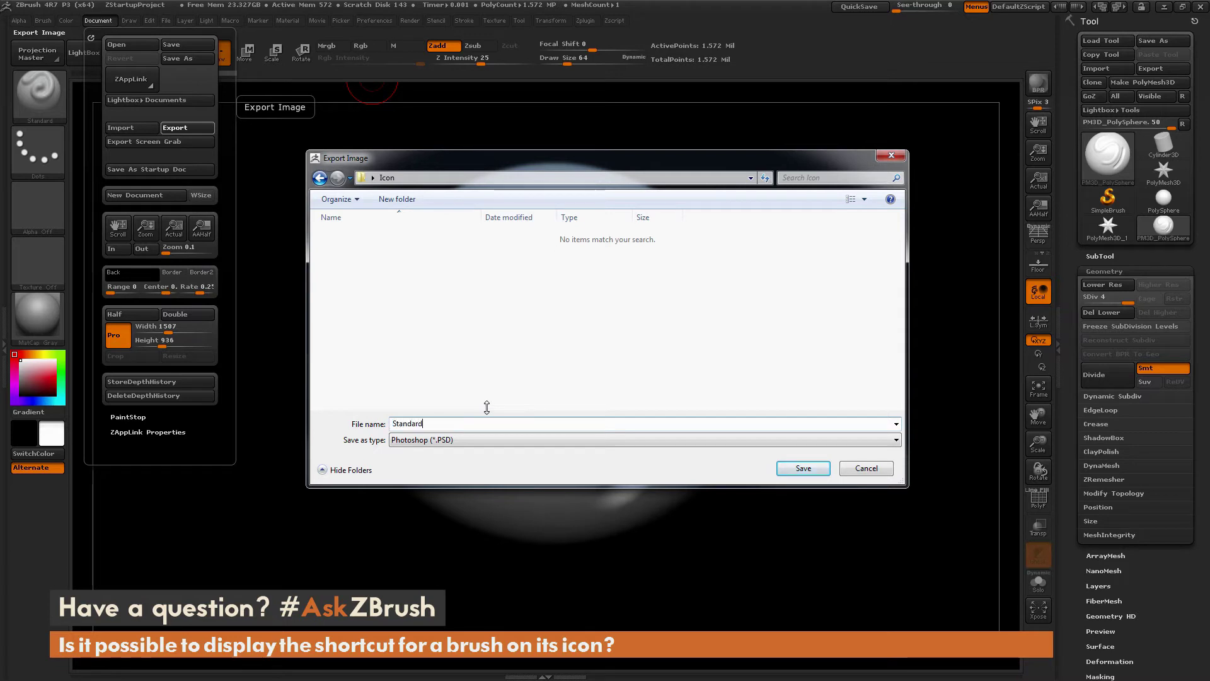
pyautogui.write('Brush')
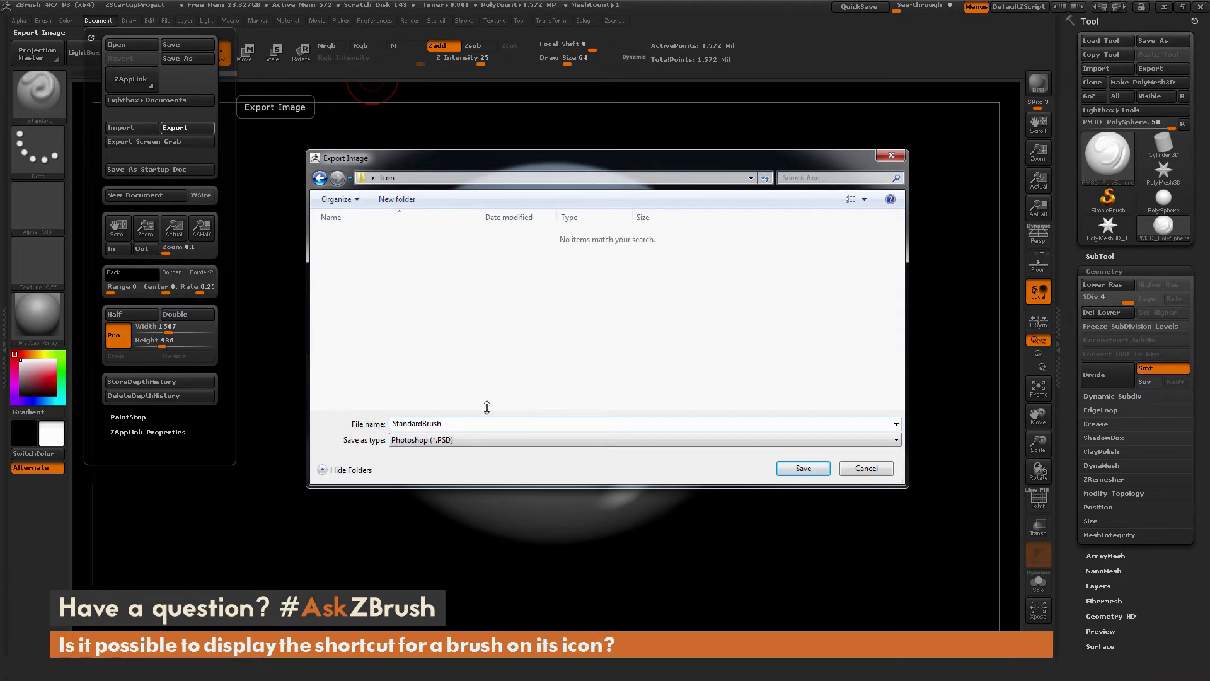
pyautogui.press('Return')
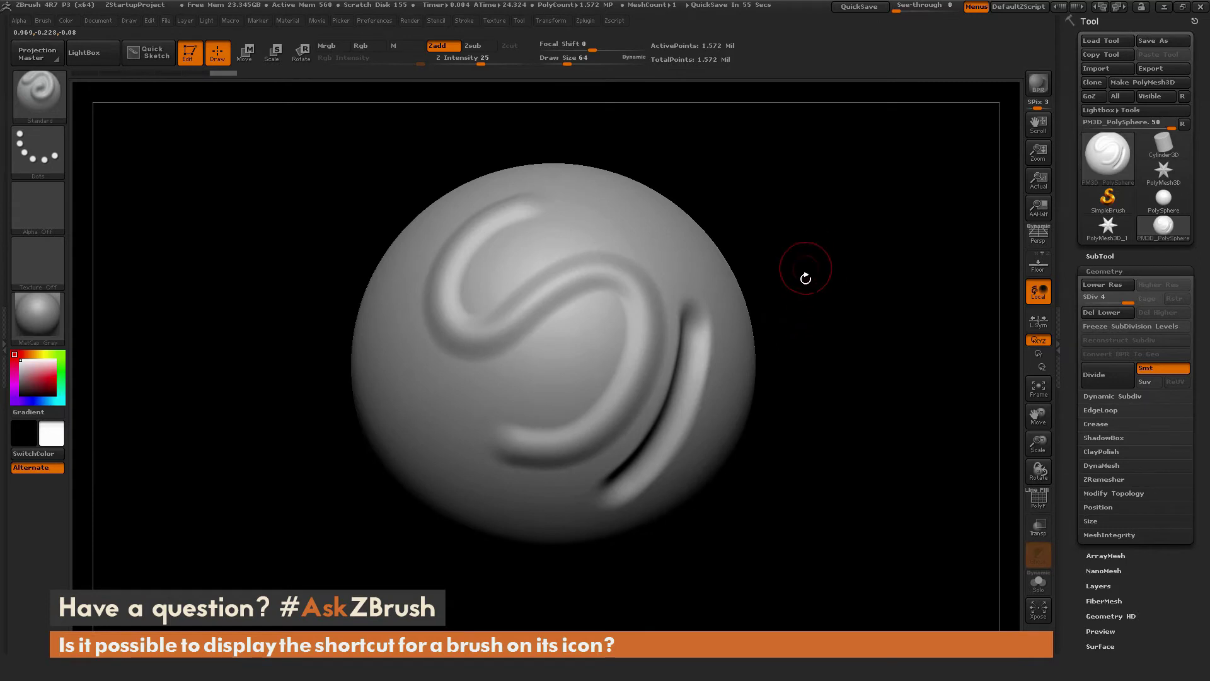
# Drag StandardBrush.PSD from the Icon folder into Photoshop and bring up ZStartup/BrushPresets.
pyautogui.hotkey('alt', 'Tab')
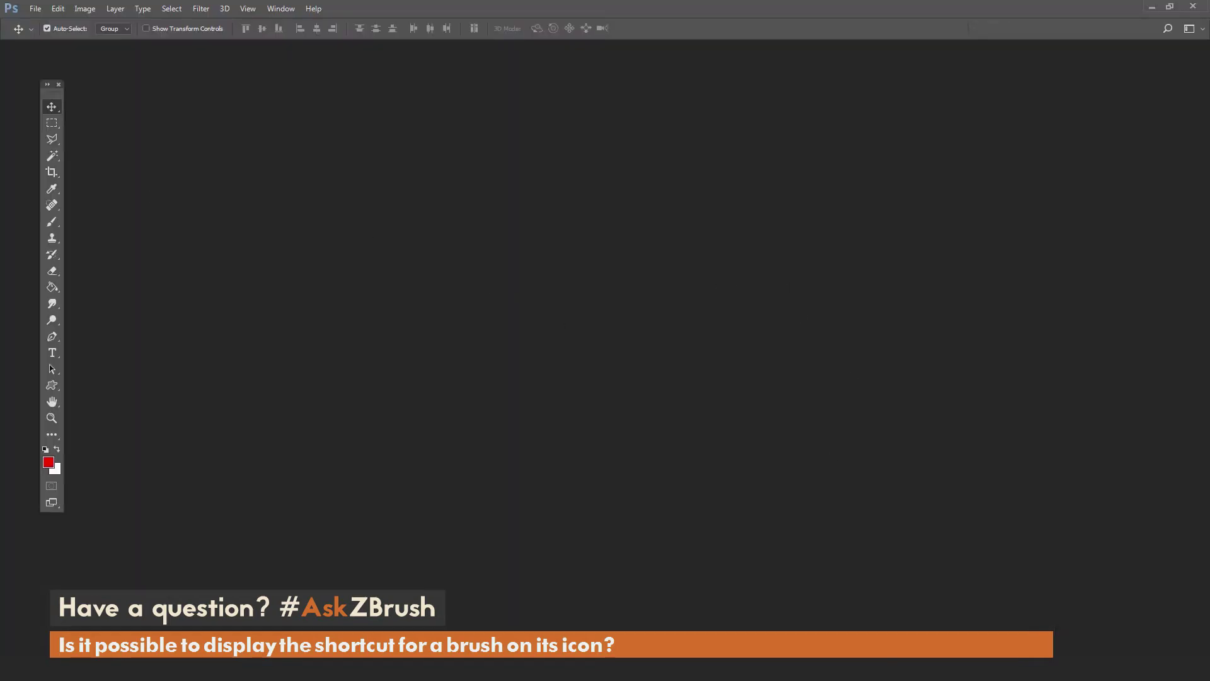
pyautogui.hotkey('alt', 'Tab')
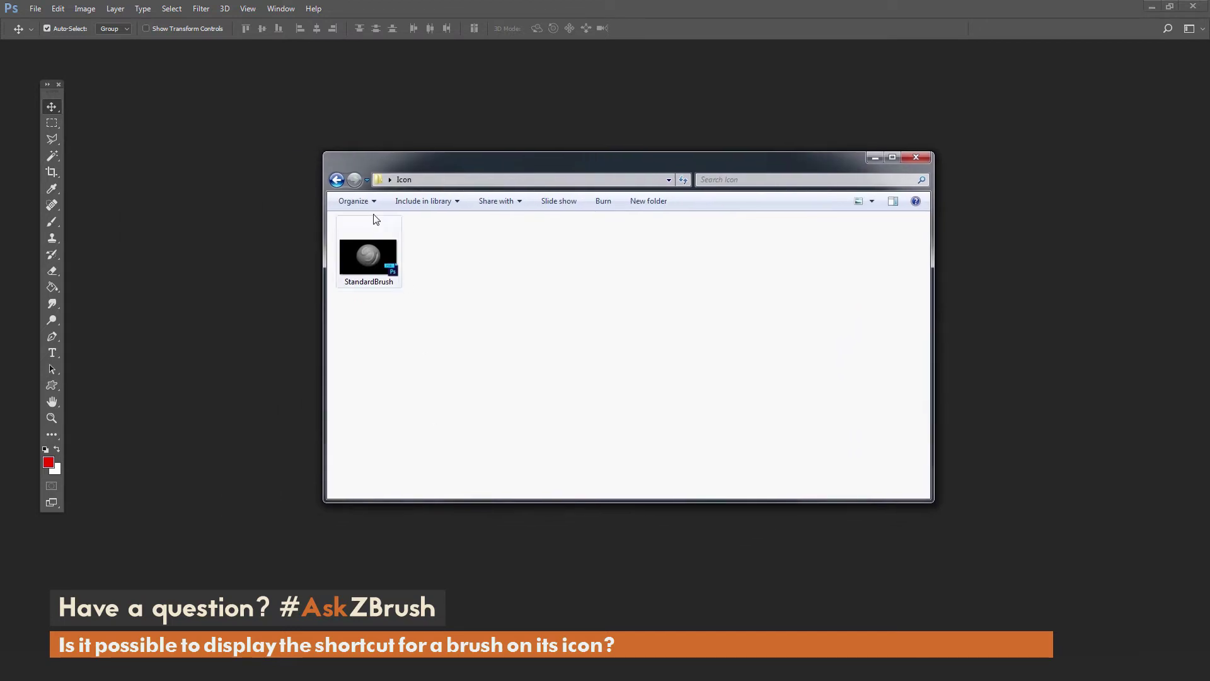
pyautogui.click(367, 260)
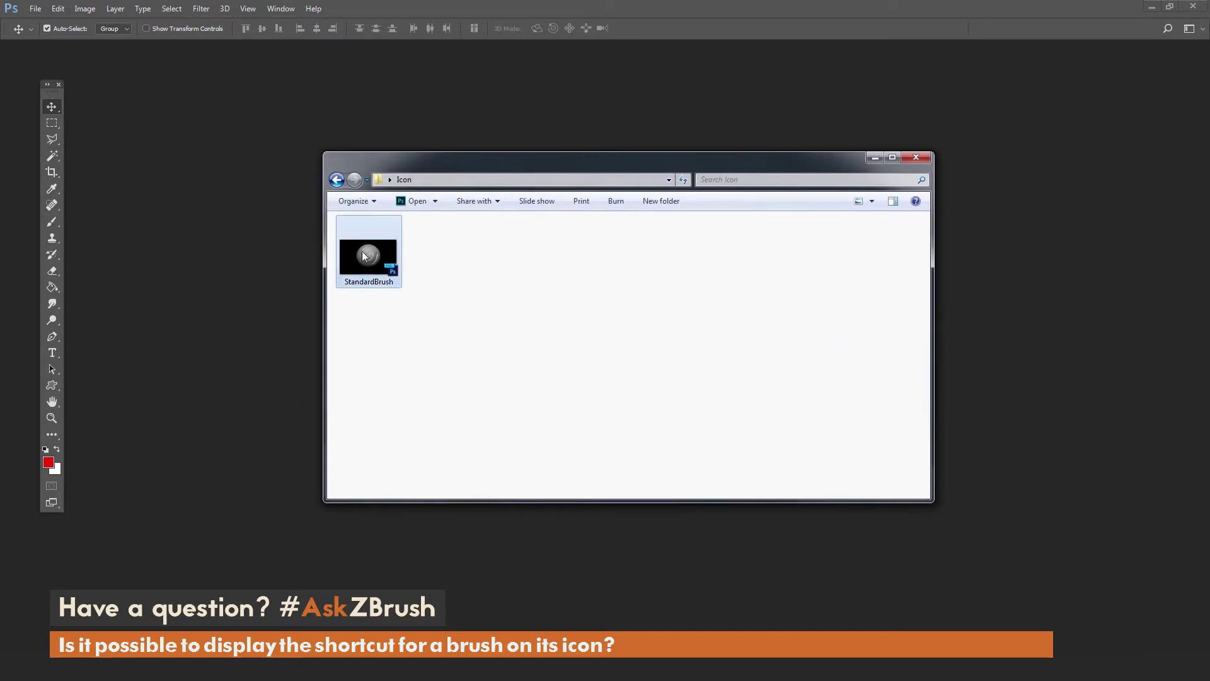
pyautogui.moveTo(368, 262); pyautogui.dragTo(658, 372)
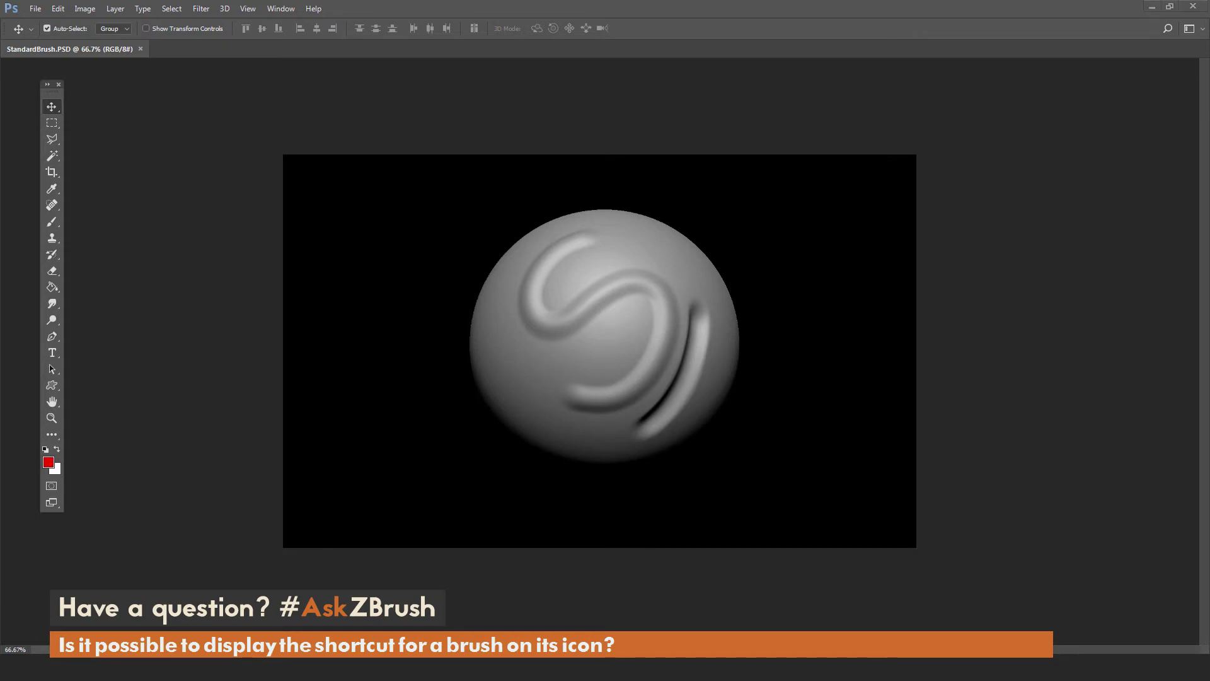
pyautogui.hotkey('alt', 'Tab')
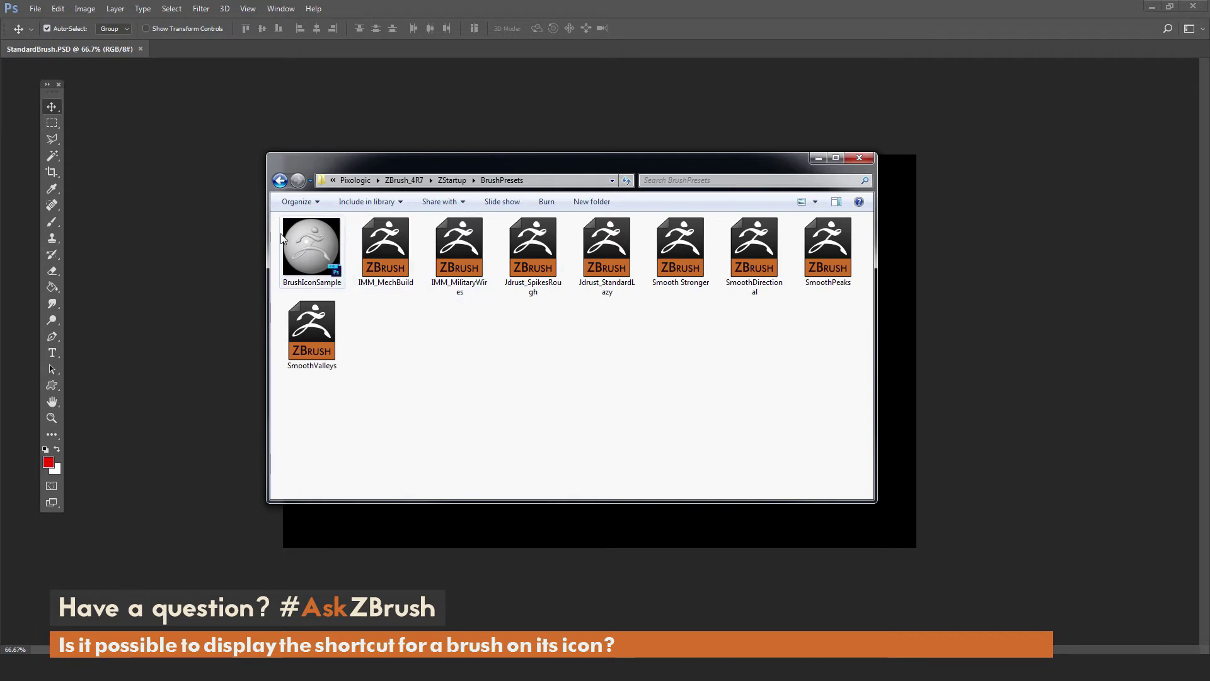
# Open BrushIconSample.psd, zoom in to 400% to inspect it, then return to StandardBrush.PSD.
pyautogui.click(308, 257)
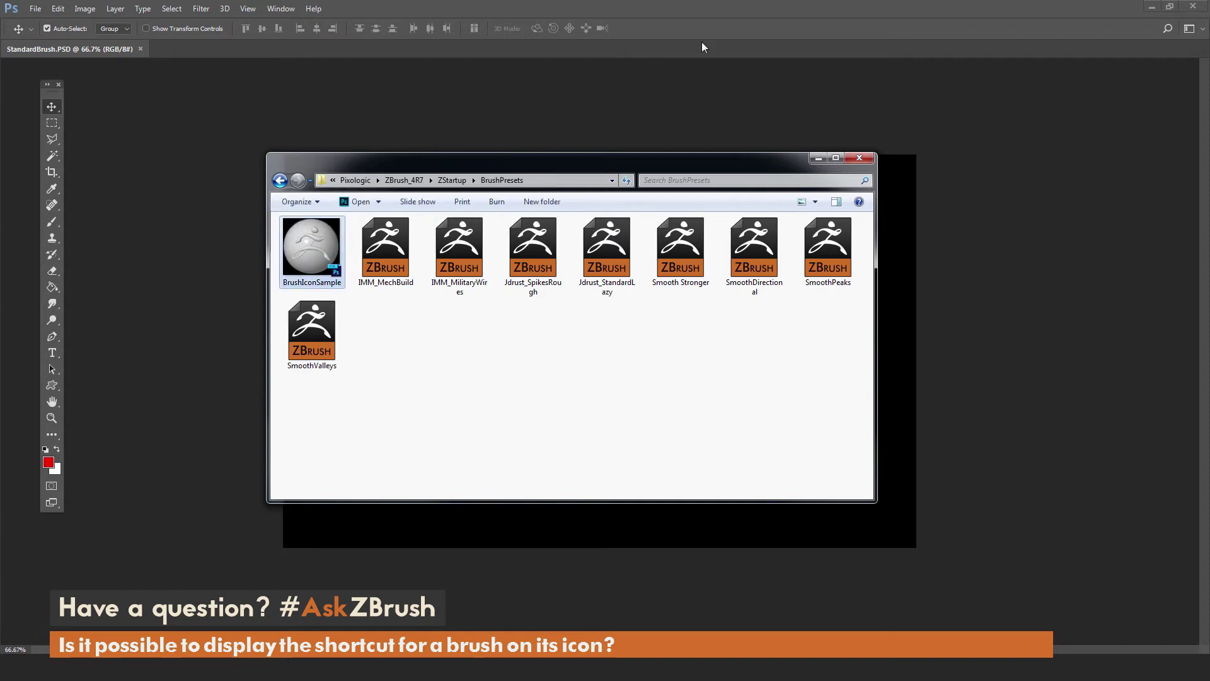
pyautogui.moveTo(720, 45); pyautogui.dragTo(737, 33)
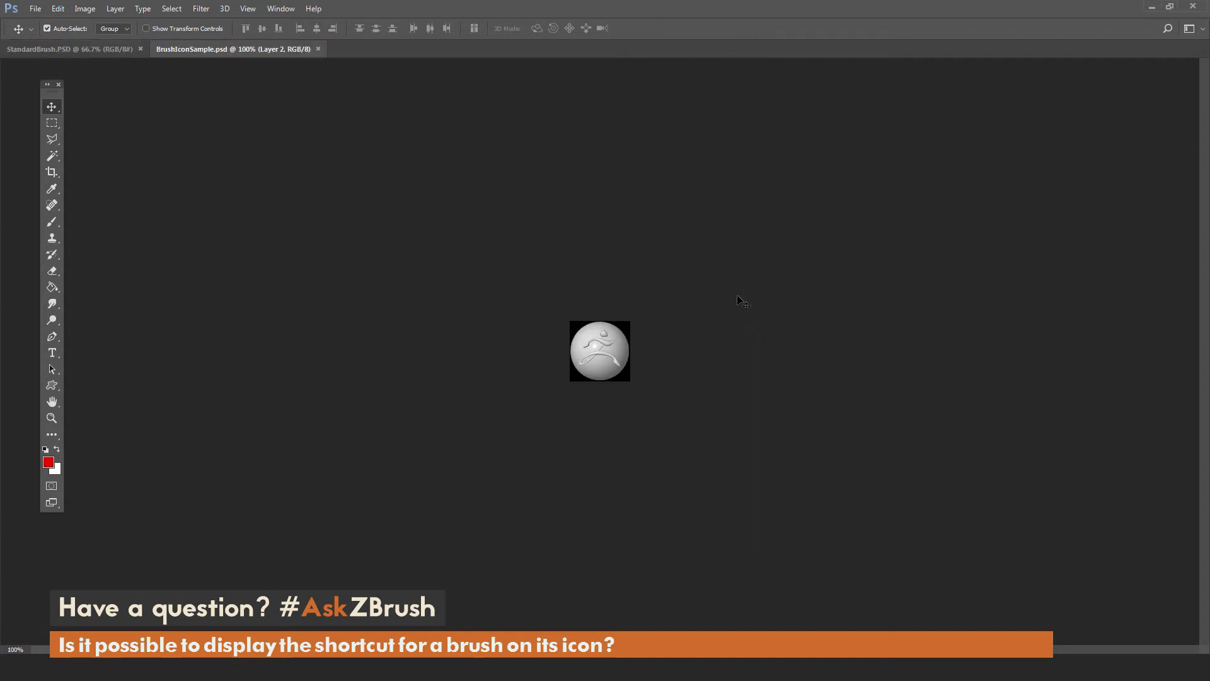
pyautogui.press('z')
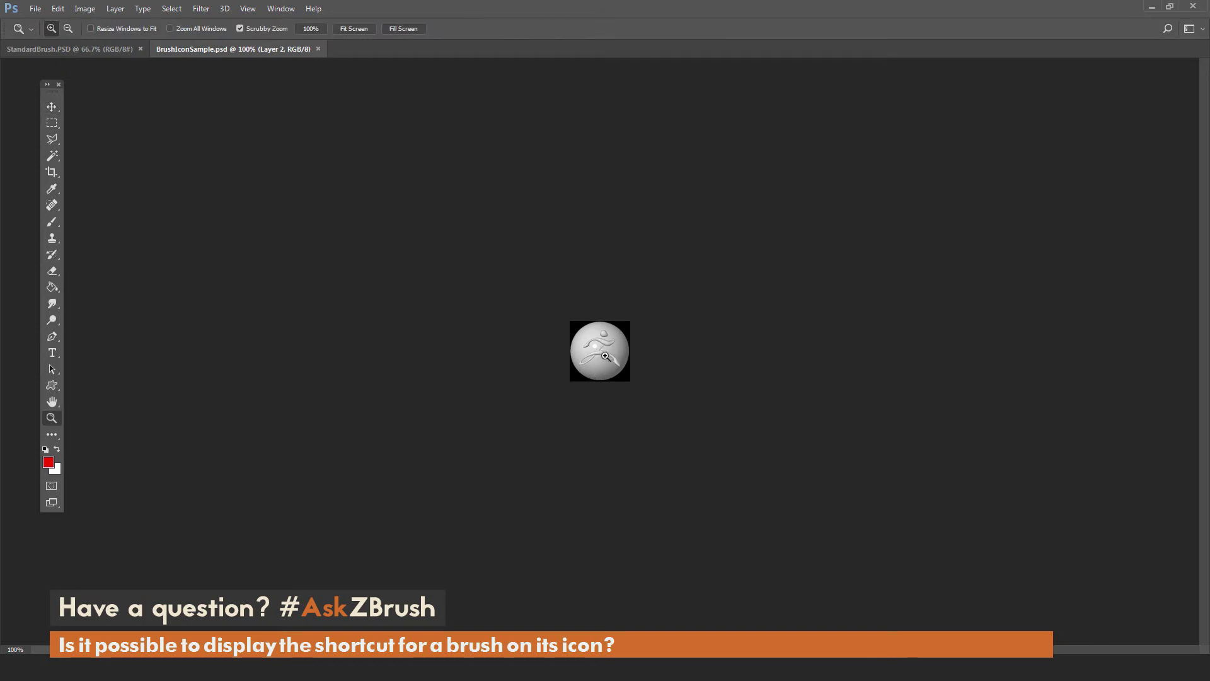
pyautogui.click(605, 351)
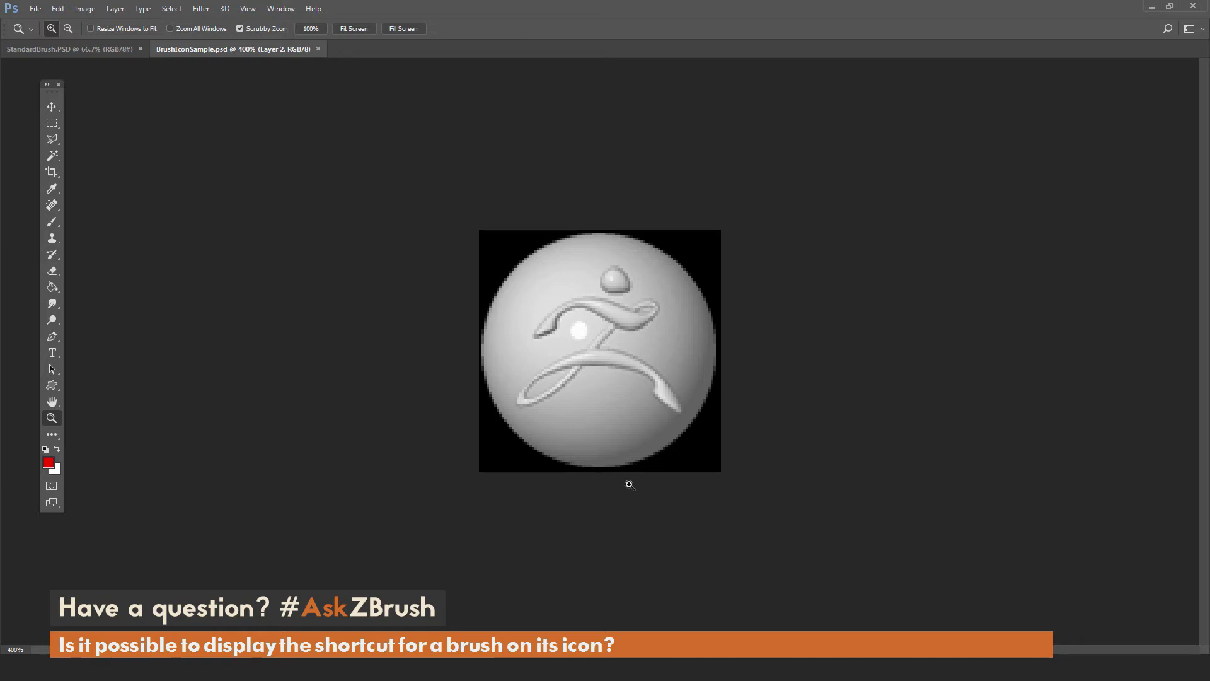
pyautogui.click(96, 51)
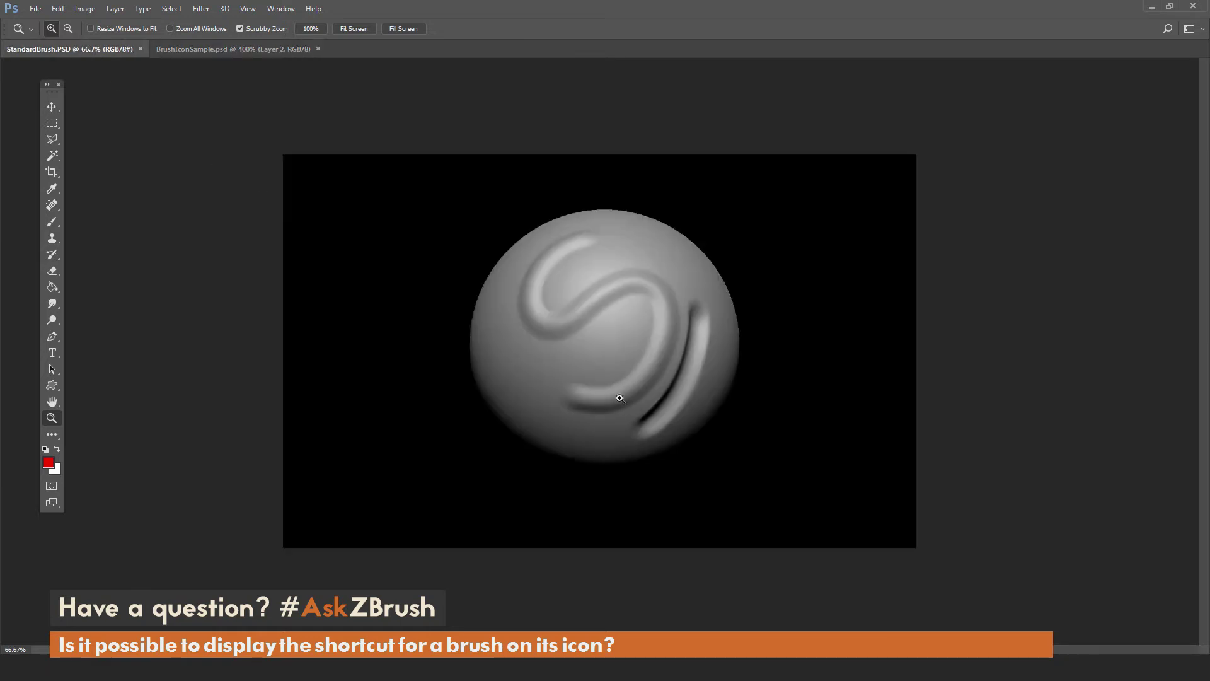
# Select a square around the sphere and paste it into BrushIconSample as a new layer.
pyautogui.click(51, 129)
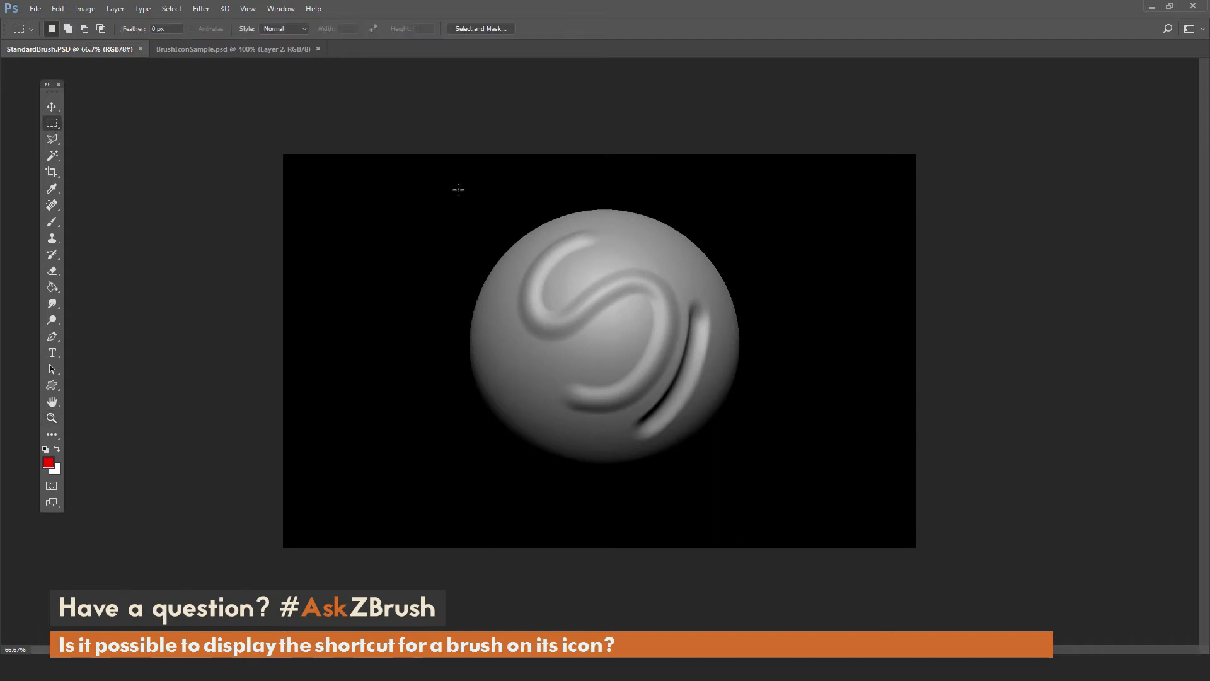
pyautogui.moveTo(458, 190); pyautogui.dragTo(762, 565)
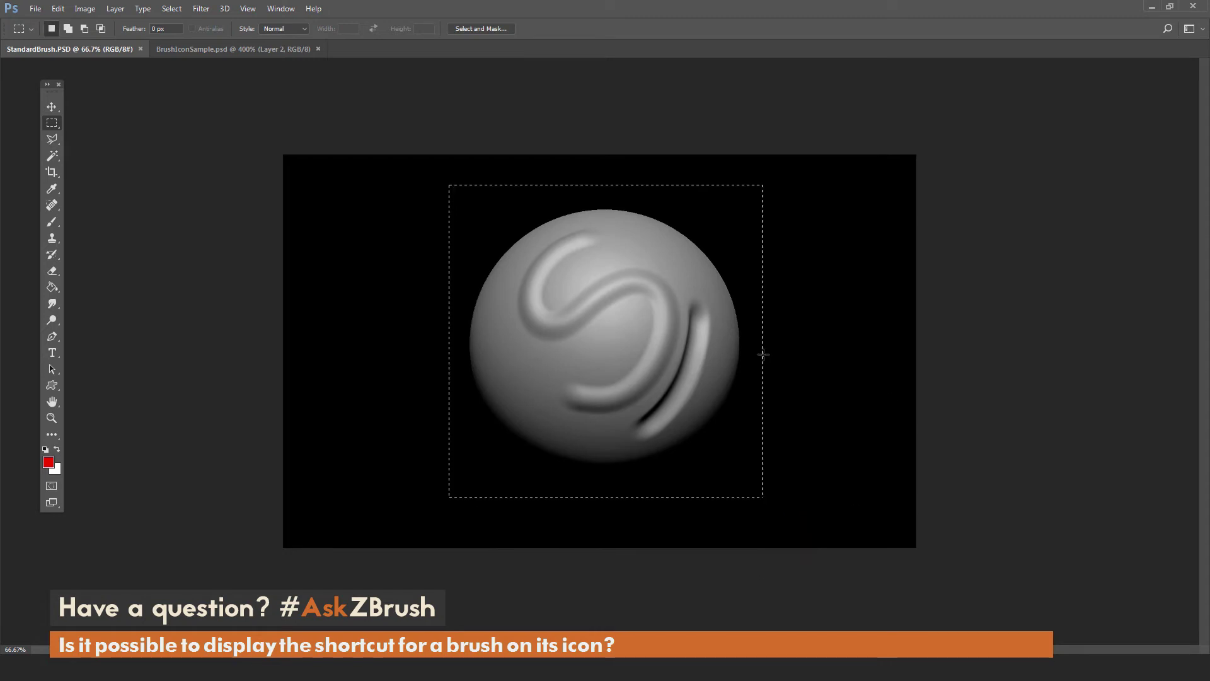
pyautogui.click(235, 53)
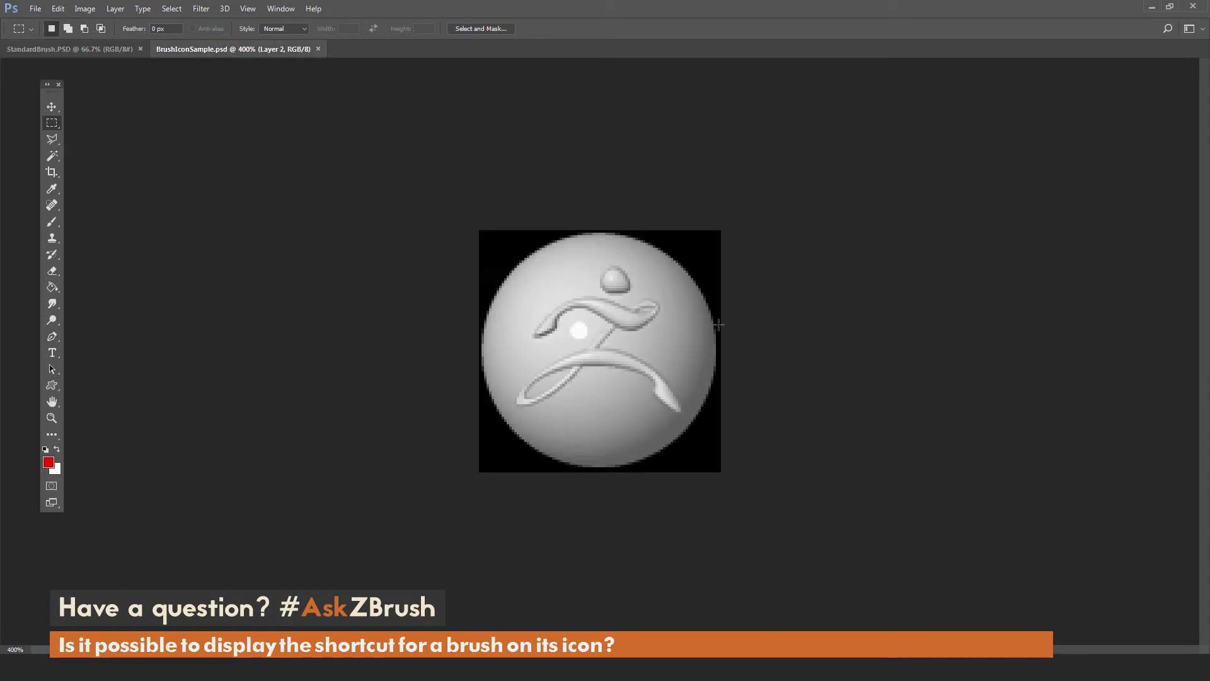
pyautogui.hotkey('ctrl', 'v')
# Scale the pasted sphere layer proportionally to 13% and bring up the foreground colour picker.
pyautogui.hotkey('ctrl', 't')
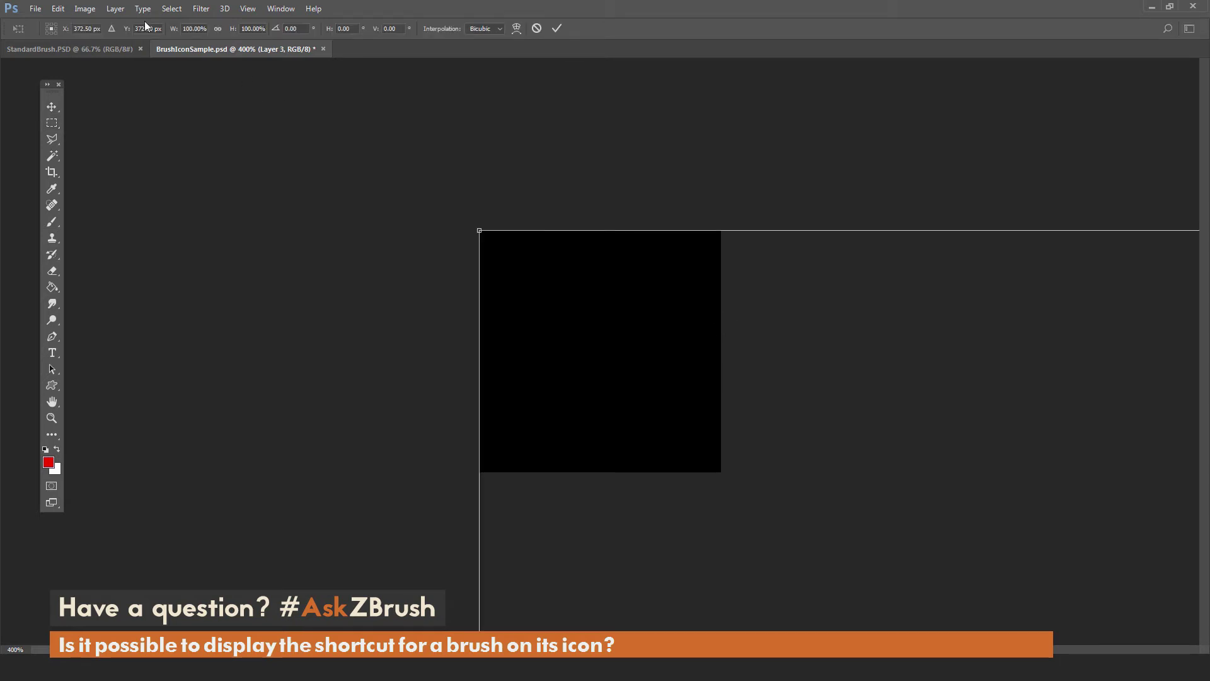
pyautogui.click(215, 28)
pyautogui.write('13')
pyautogui.press('Return')
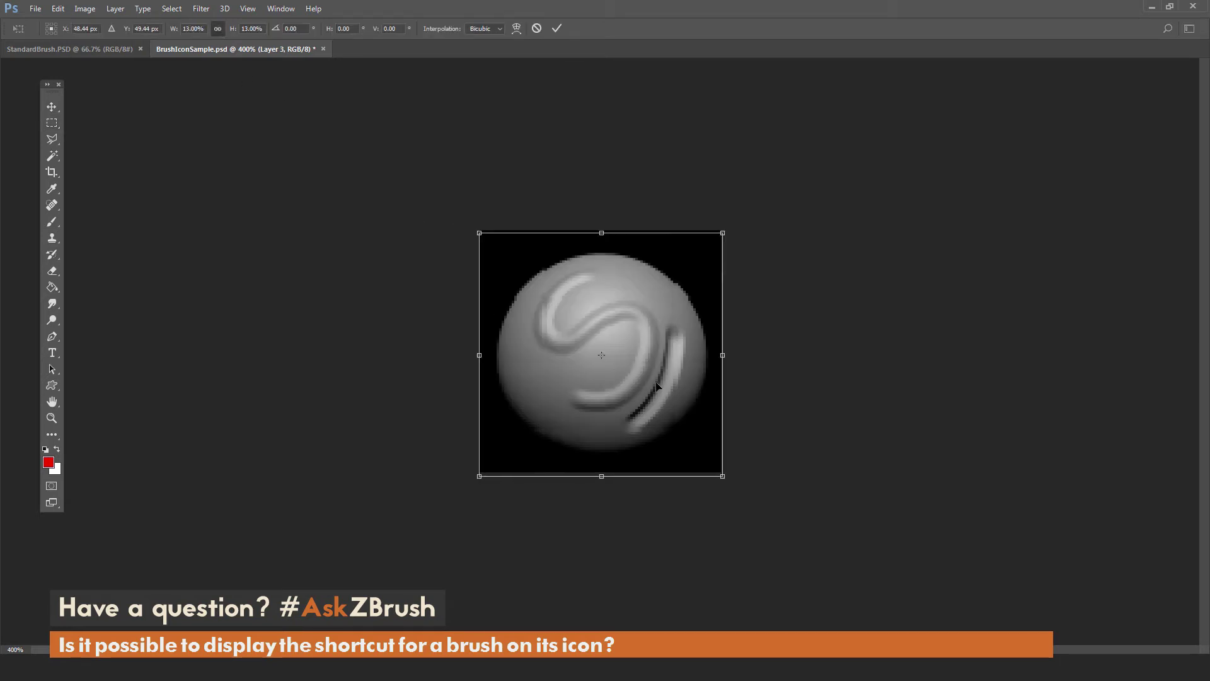
pyautogui.press('Return')
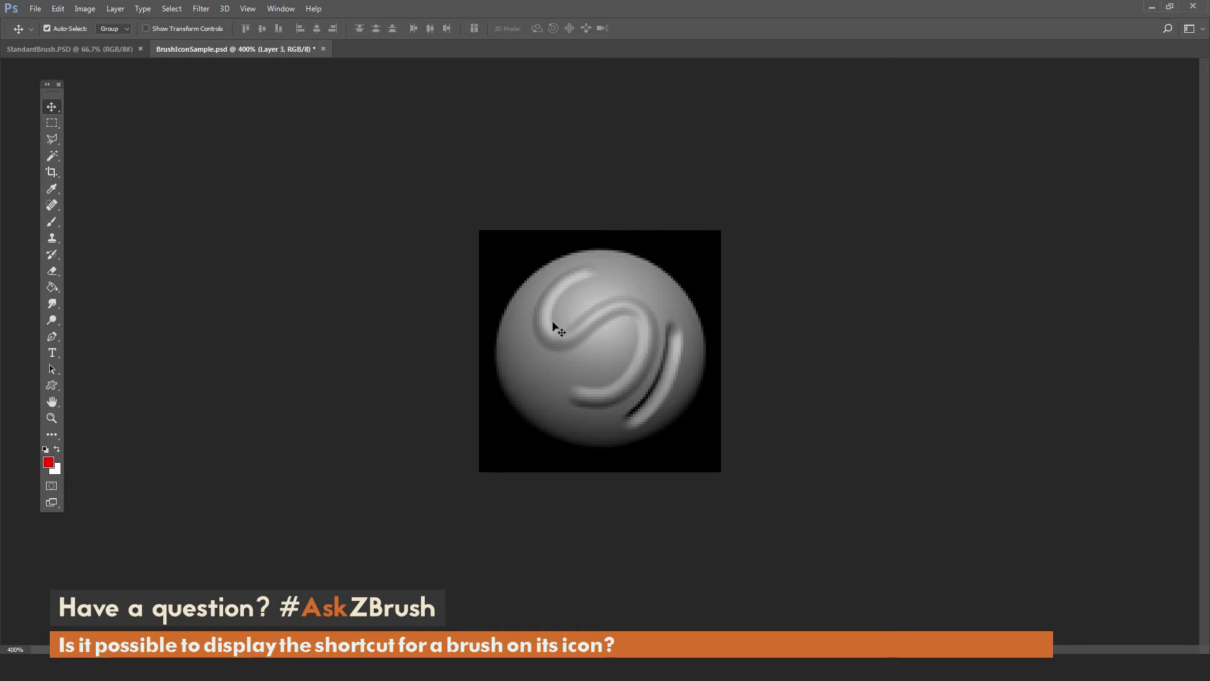
pyautogui.click(50, 464)
# Set the foreground colour to white (ffffff) and type a 5 on the icon.
pyautogui.write('ffffff')
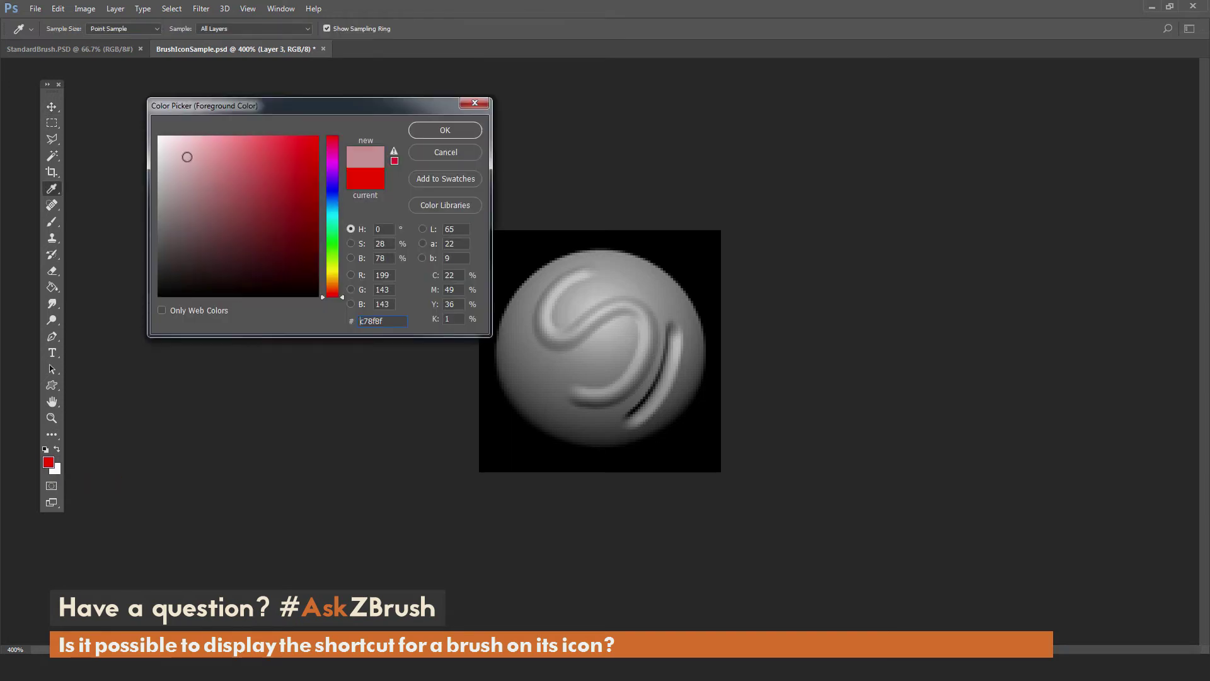
pyautogui.click(435, 130)
pyautogui.press('t')
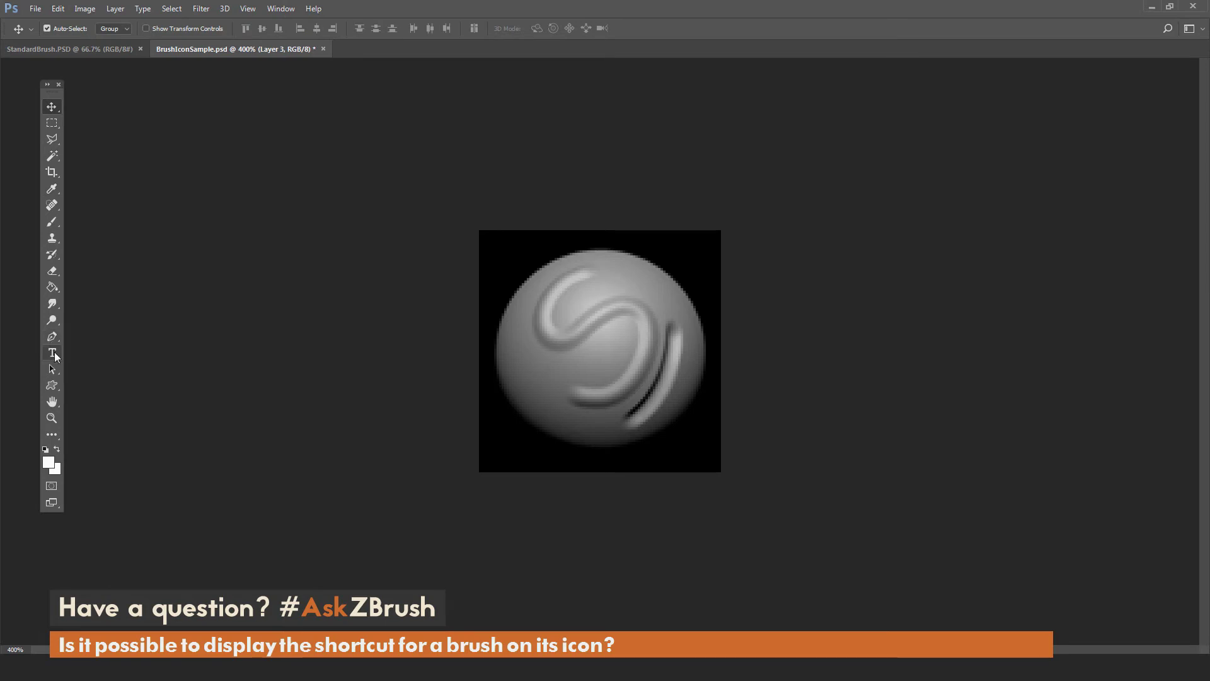
pyautogui.click(651, 446)
pyautogui.write('5')
# Move the 5 into the icon's lower-right corner.
pyautogui.click(52, 108)
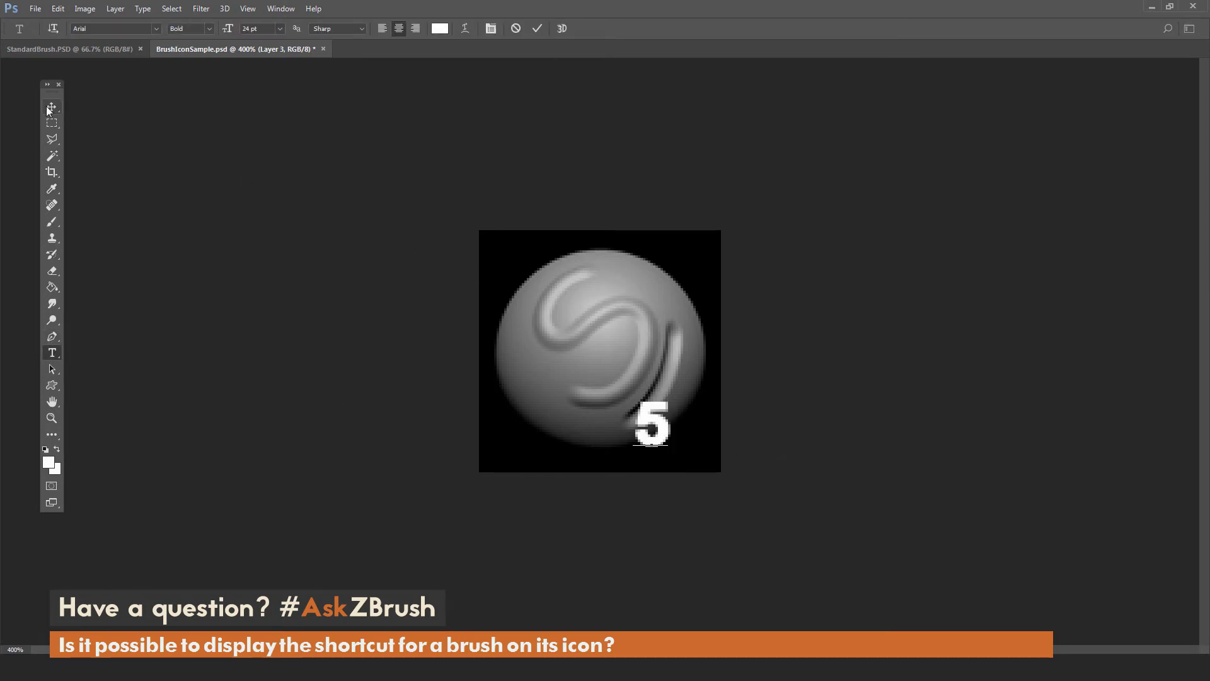
pyautogui.moveTo(654, 432); pyautogui.dragTo(689, 449)
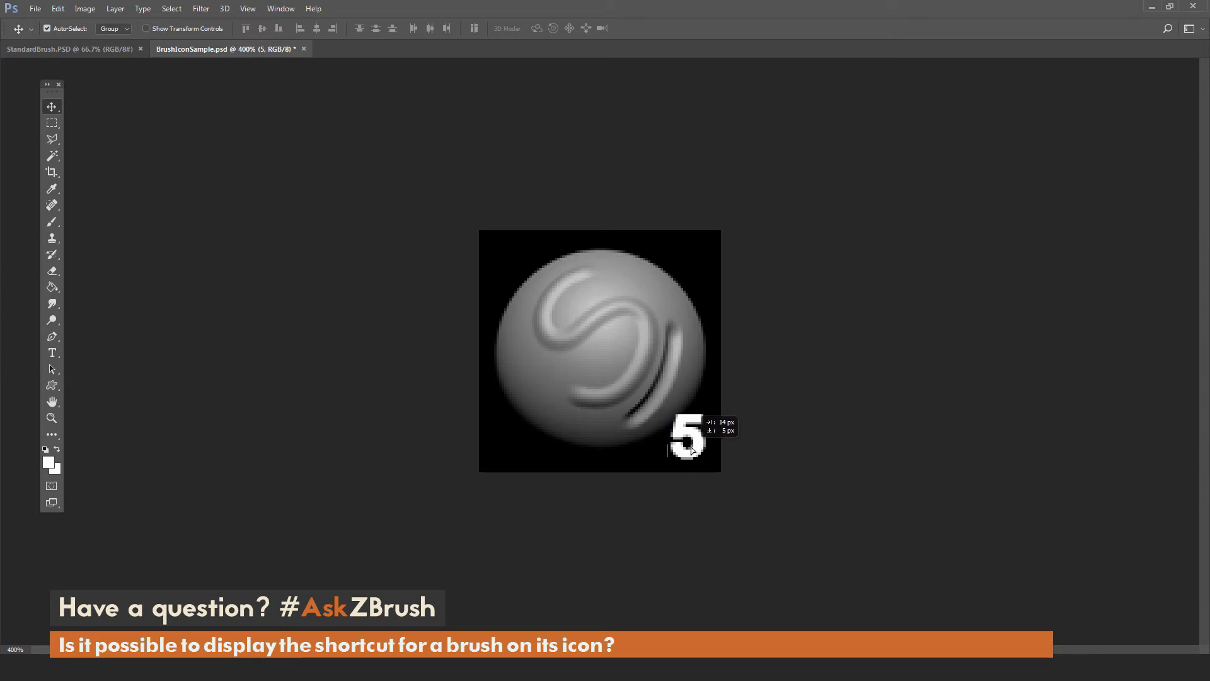
pyautogui.press('Right')
pyautogui.press('Right')
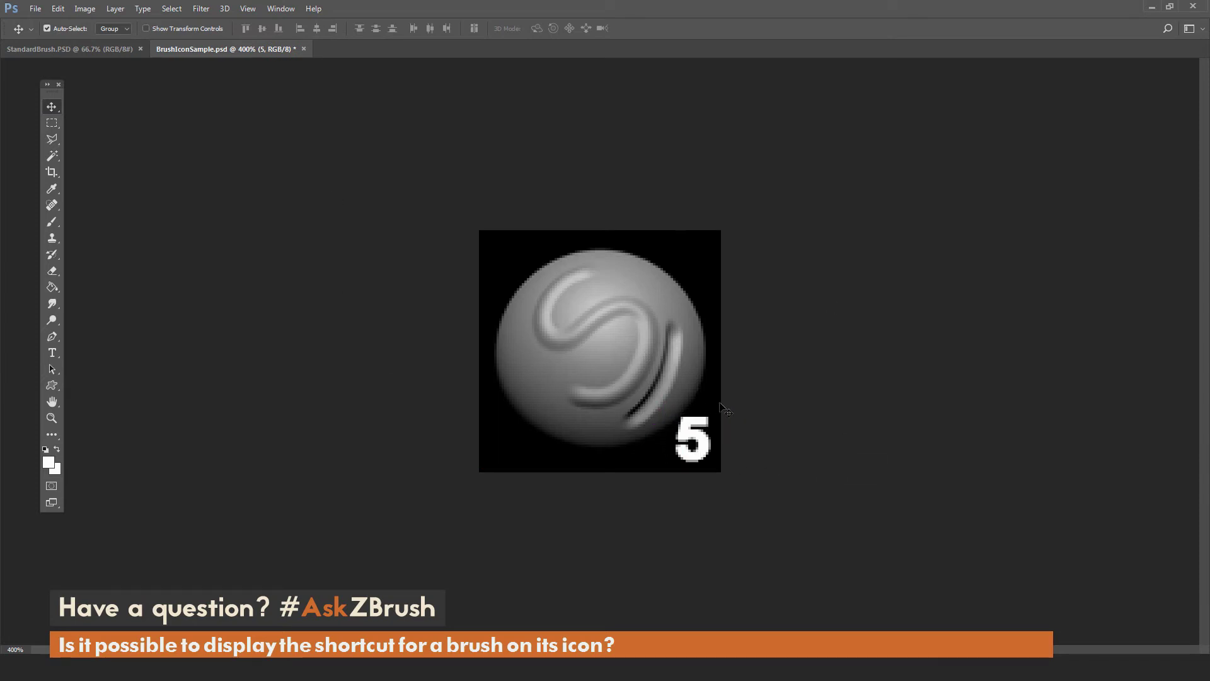
# Save a flattened copy without layers named StandardBrush into the Icon folder.
pyautogui.click(36, 9)
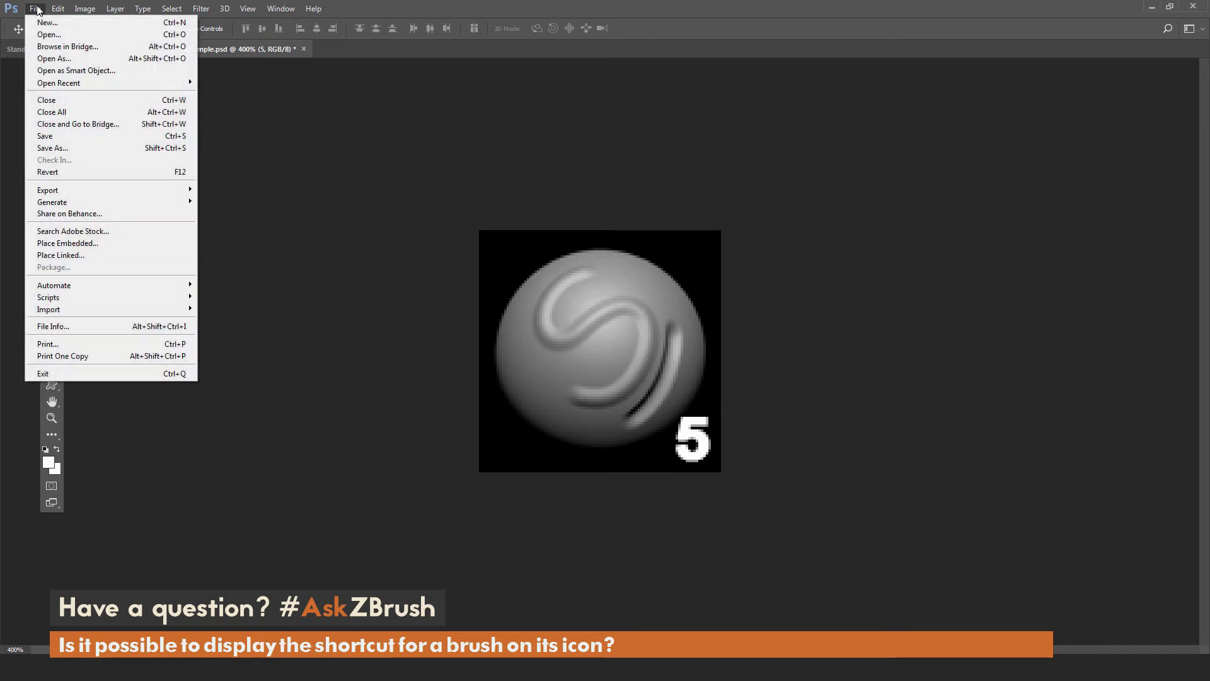
pyautogui.click(63, 147)
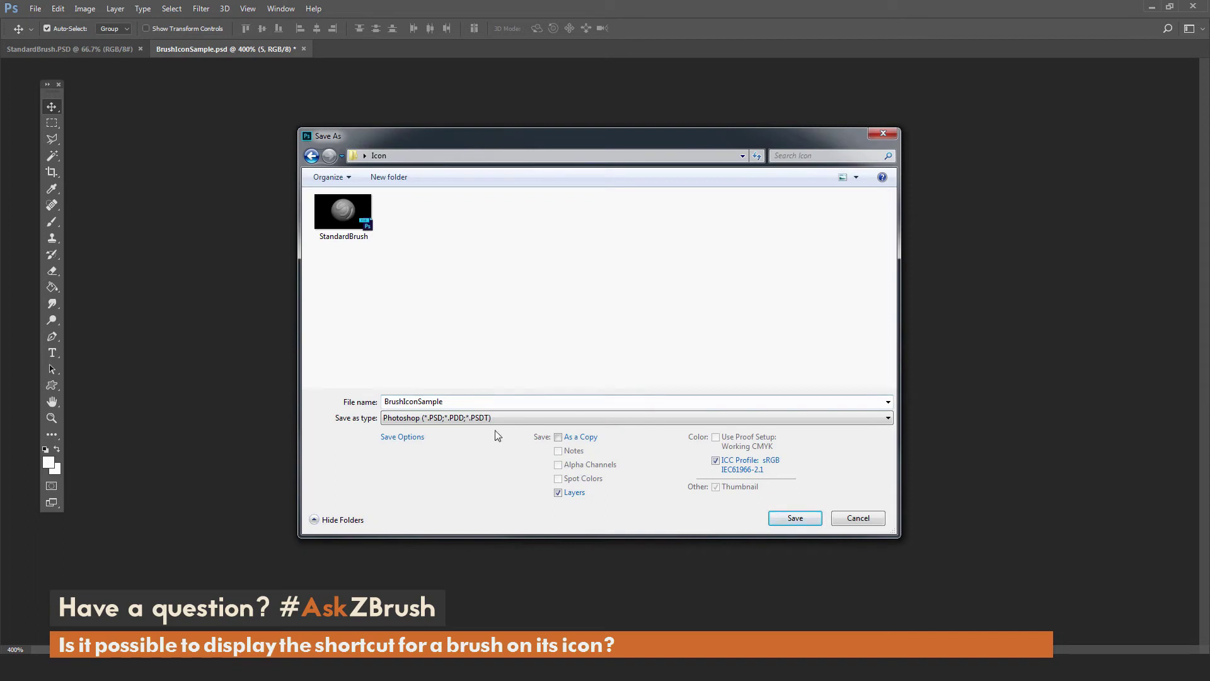
pyautogui.click(558, 493)
pyautogui.moveTo(461, 407); pyautogui.dragTo(363, 409)
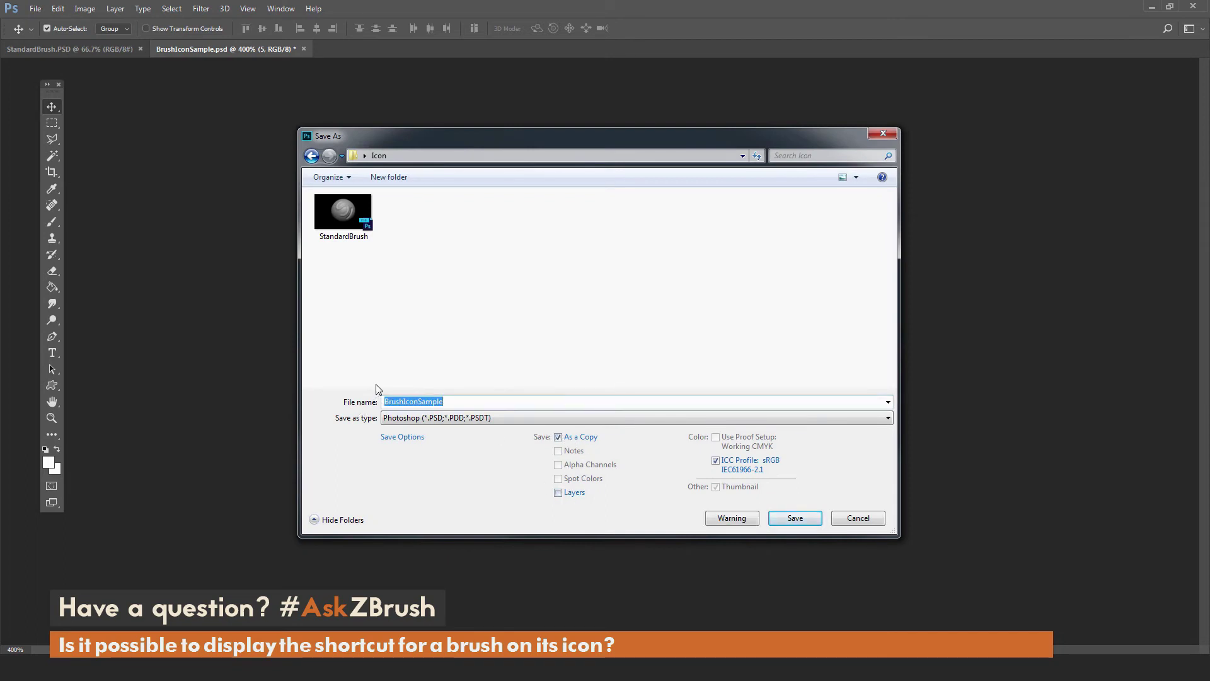
pyautogui.write('St')
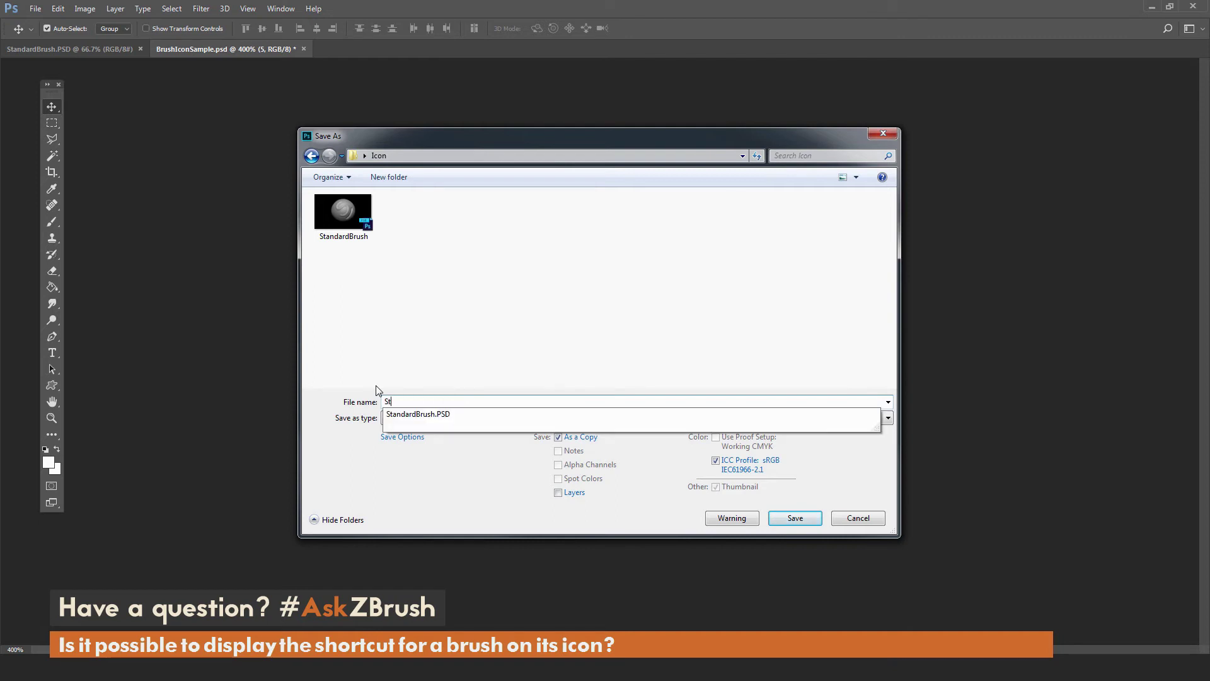
pyautogui.write('andardBrushIcon')
pyautogui.press('Return')
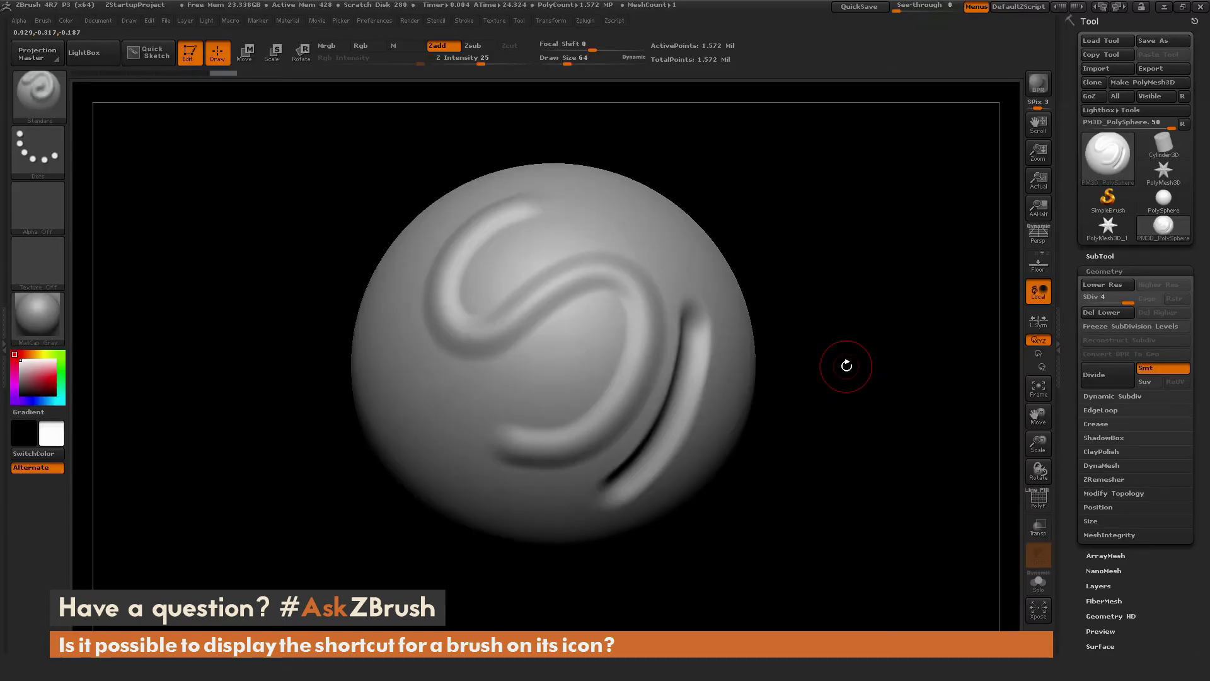
# Assign the StandardBrushIcon image as the Standard brush icon via Brush > SelectIcon.
pyautogui.moveTo(47, 99)
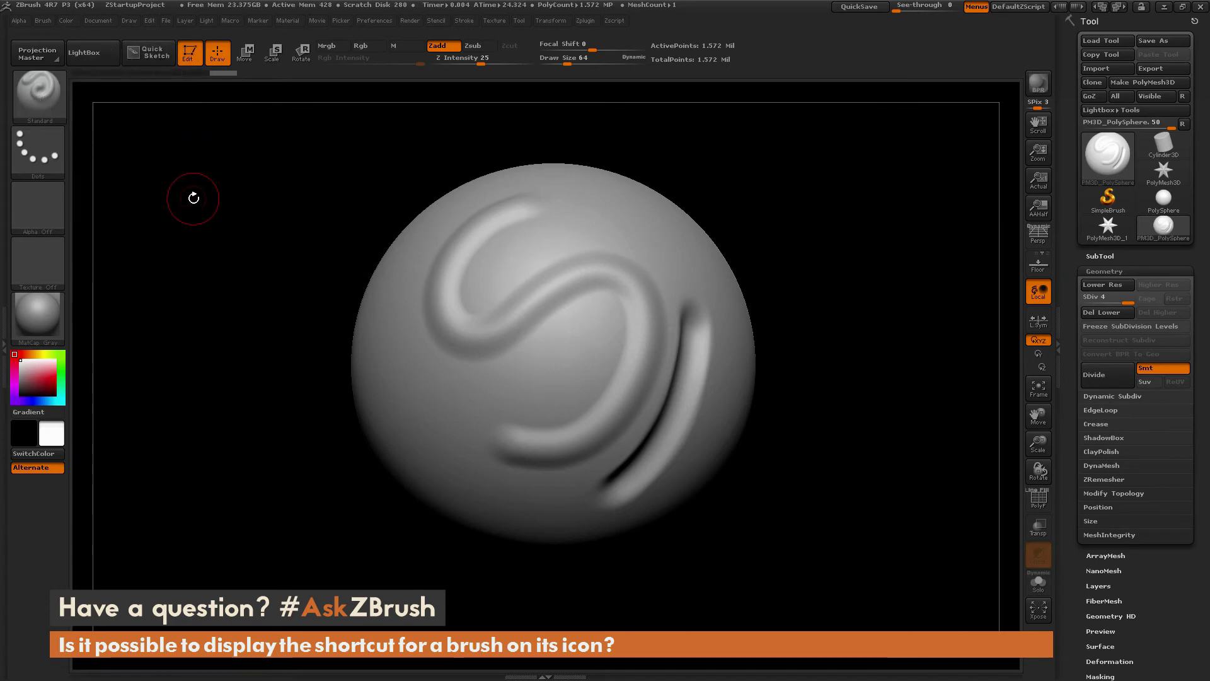
pyautogui.click(43, 21)
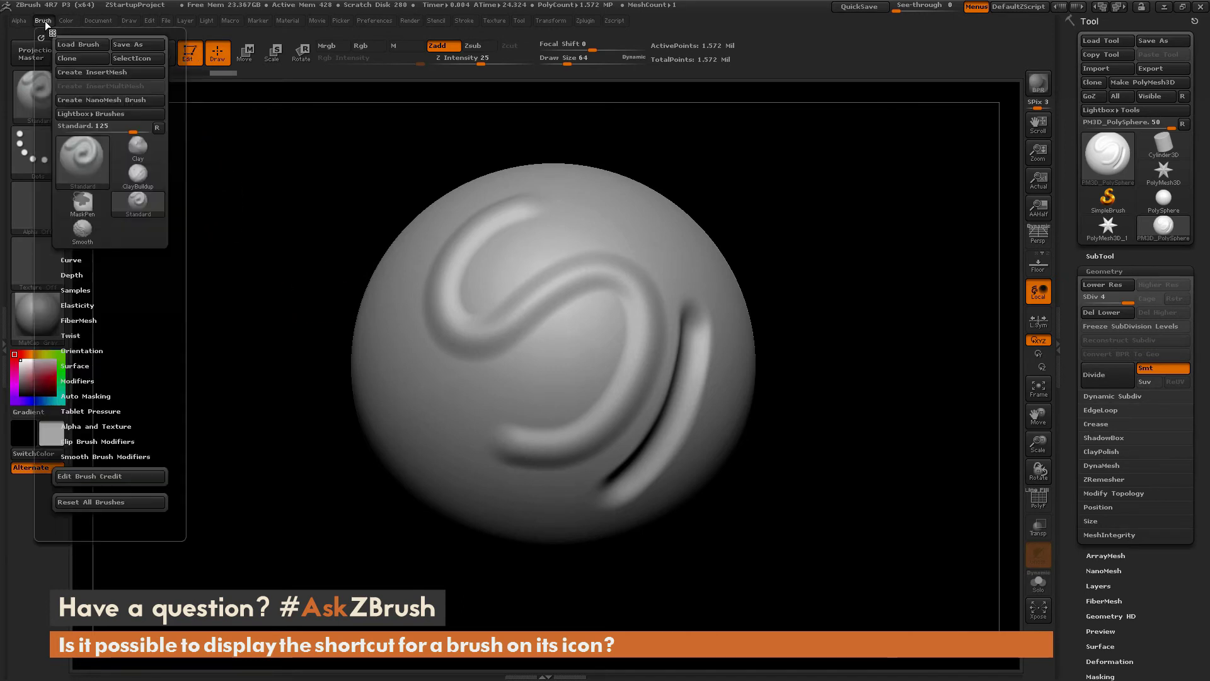
pyautogui.click(137, 59)
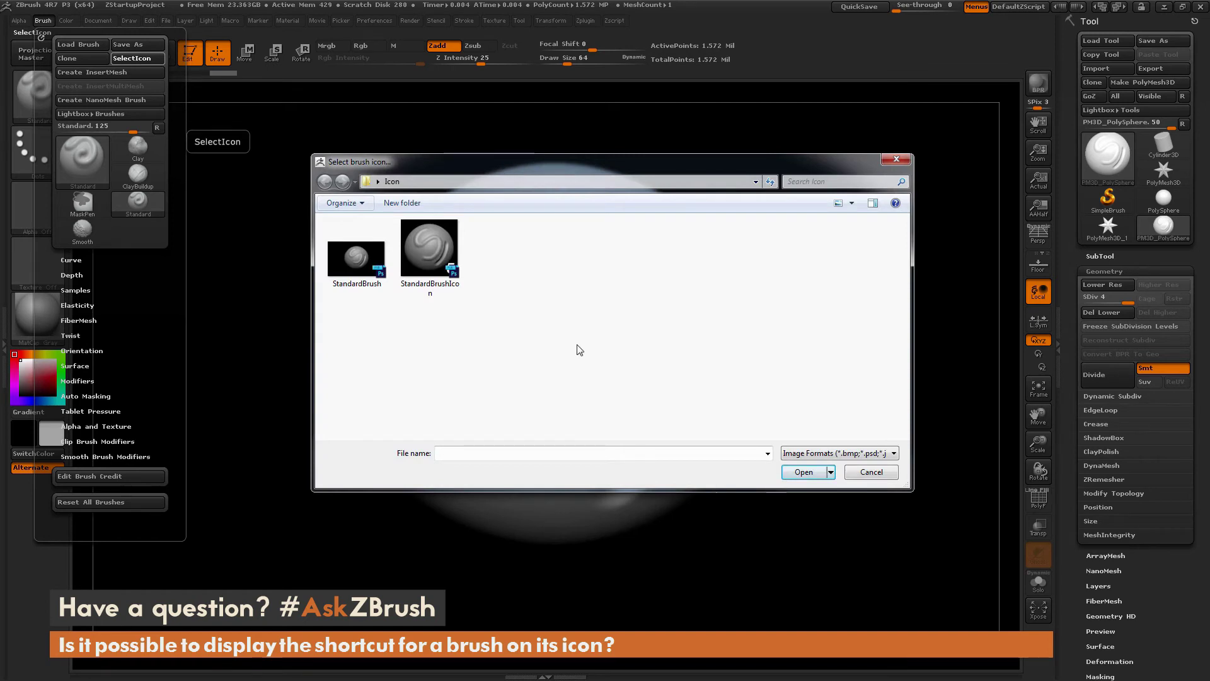
pyautogui.click(428, 251)
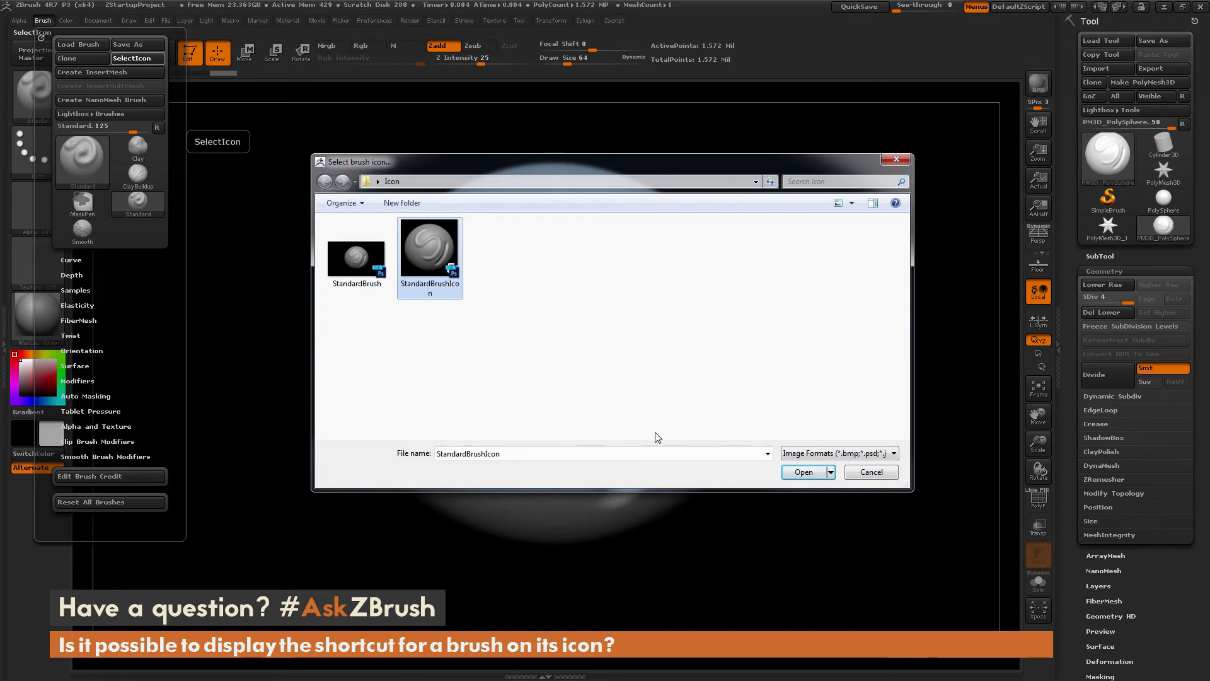
pyautogui.click(796, 474)
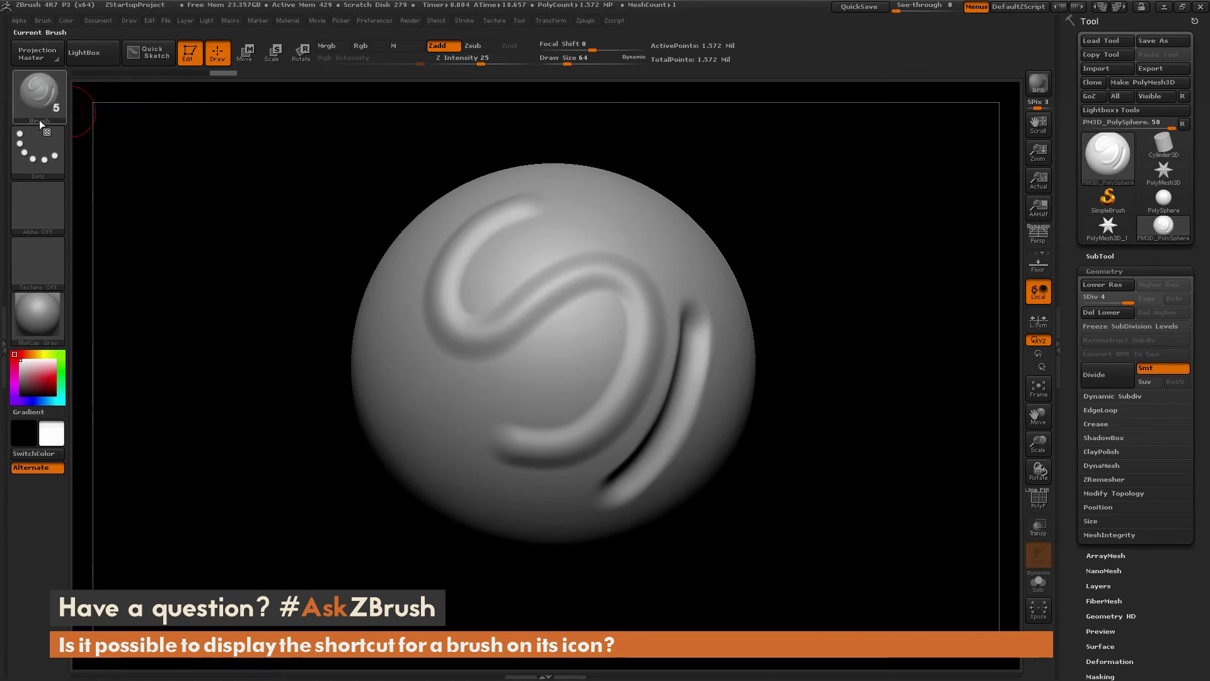
pyautogui.moveTo(39, 97)
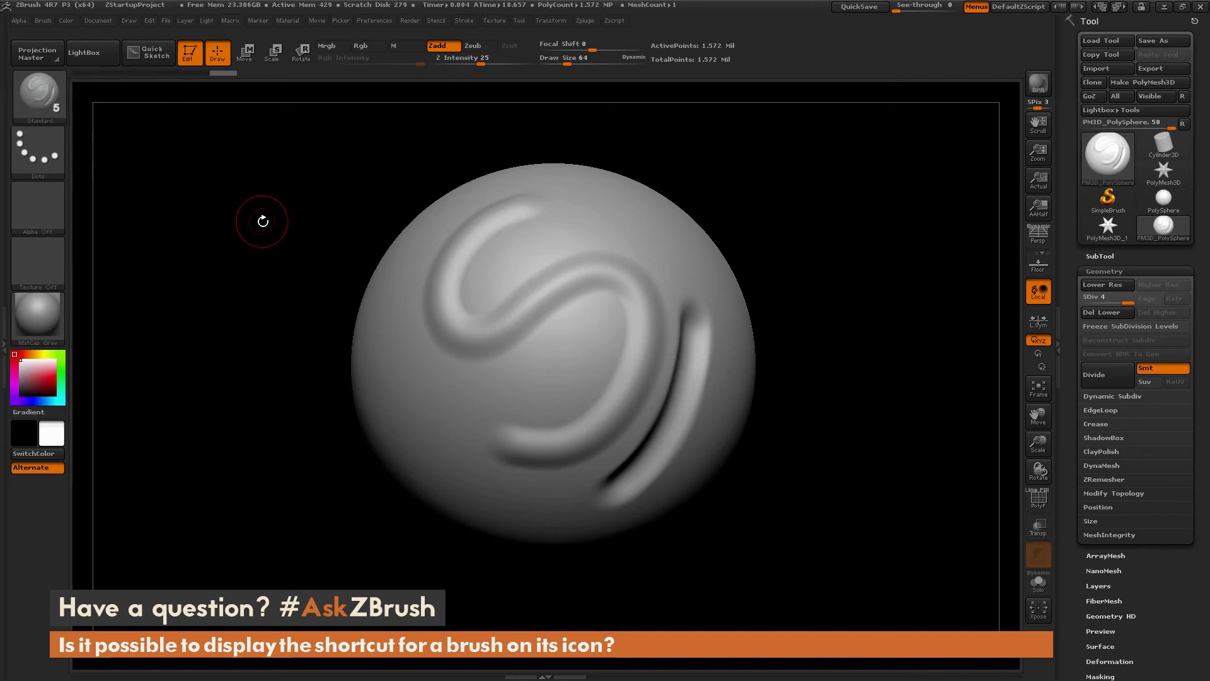
pyautogui.click(42, 21)
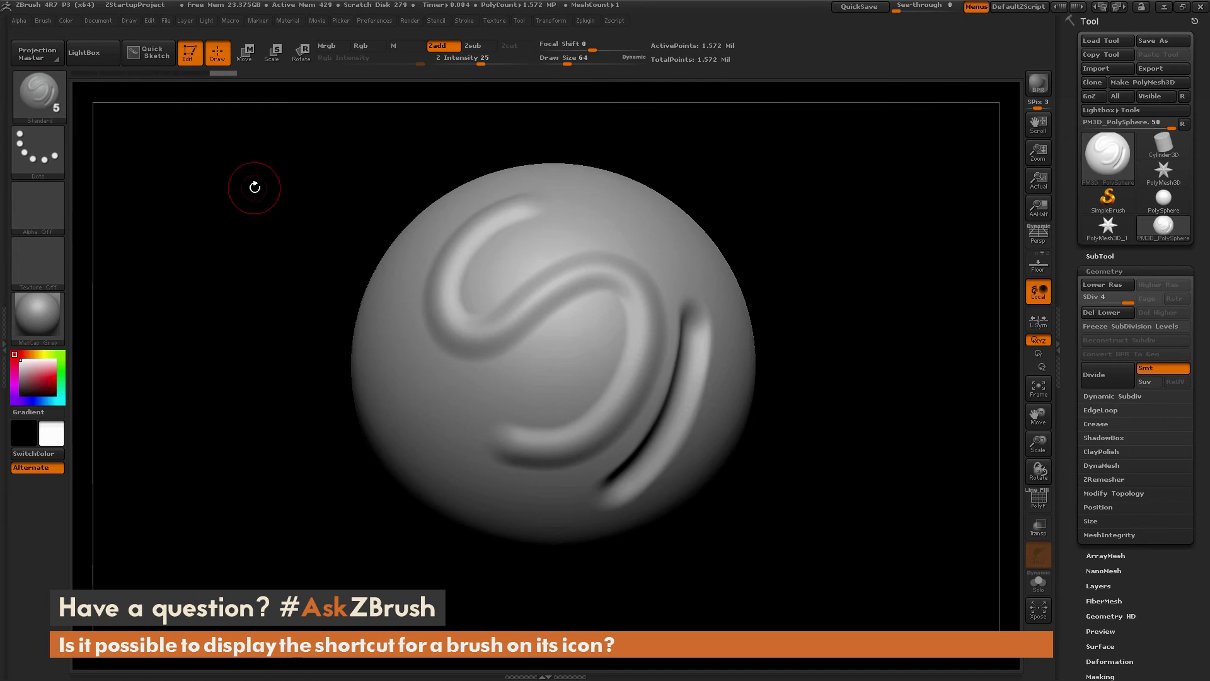
pyautogui.click(43, 20)
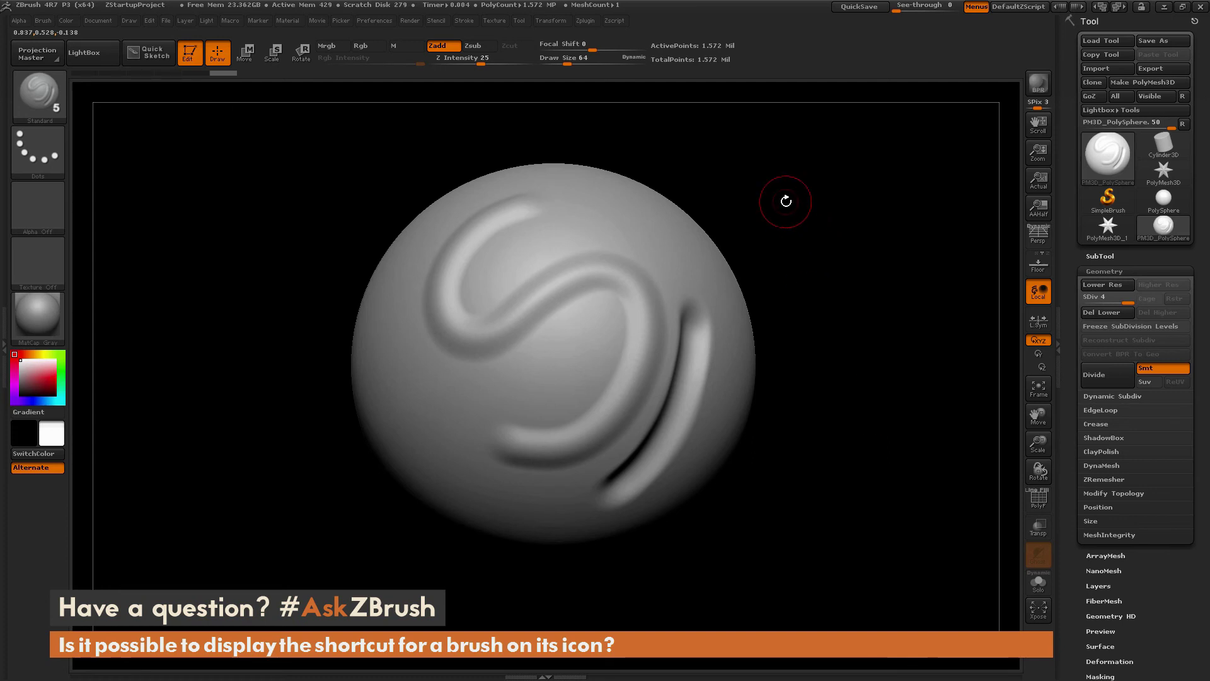
# Load DemoHead.ZTL from LightBox, then frame the head and return it to front view.
pyautogui.press(',')
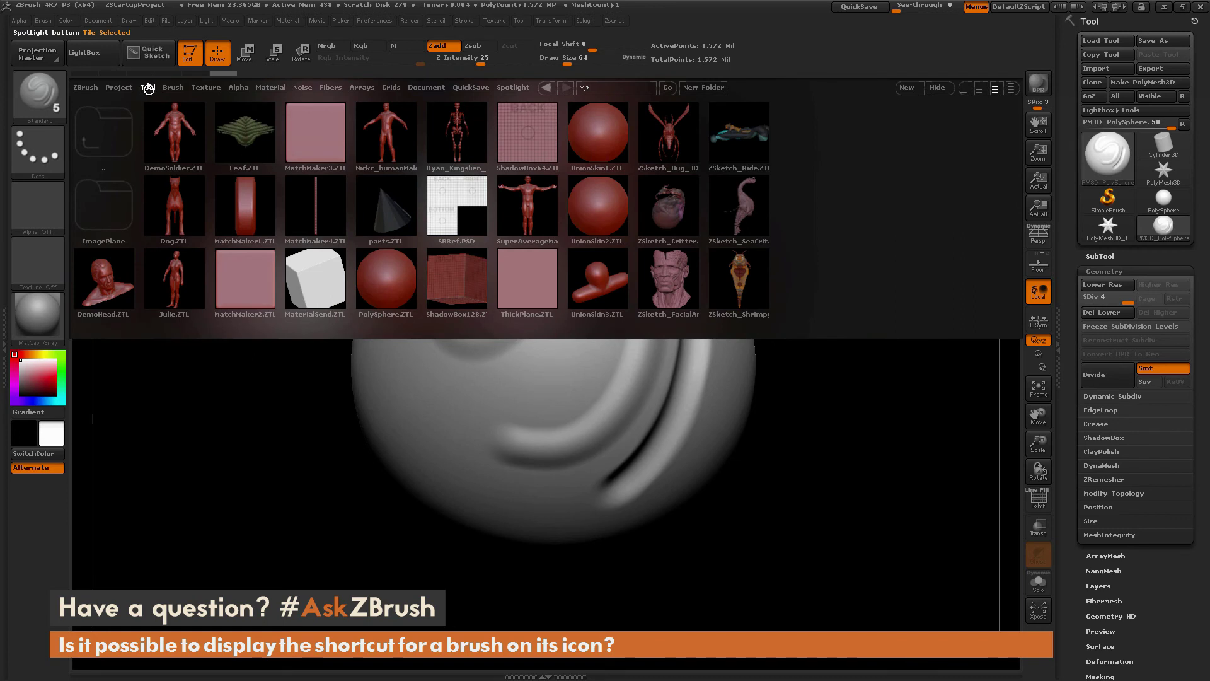
pyautogui.doubleClick(111, 296)
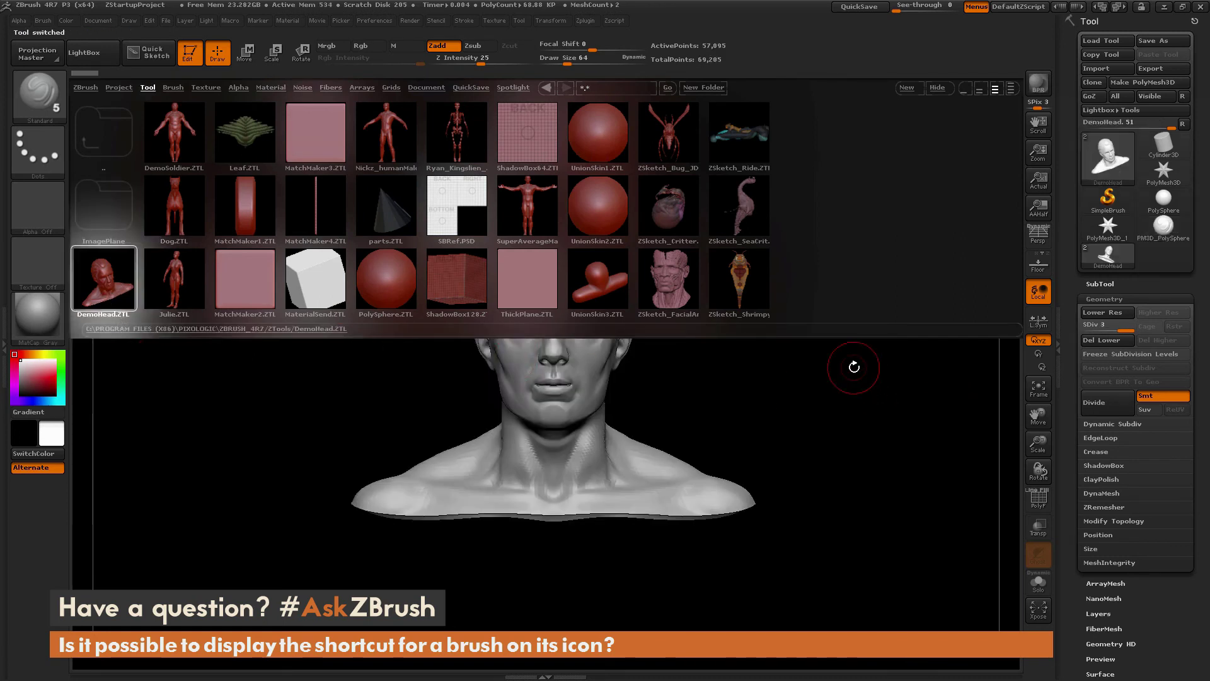
pyautogui.press(',')
pyautogui.press('f')
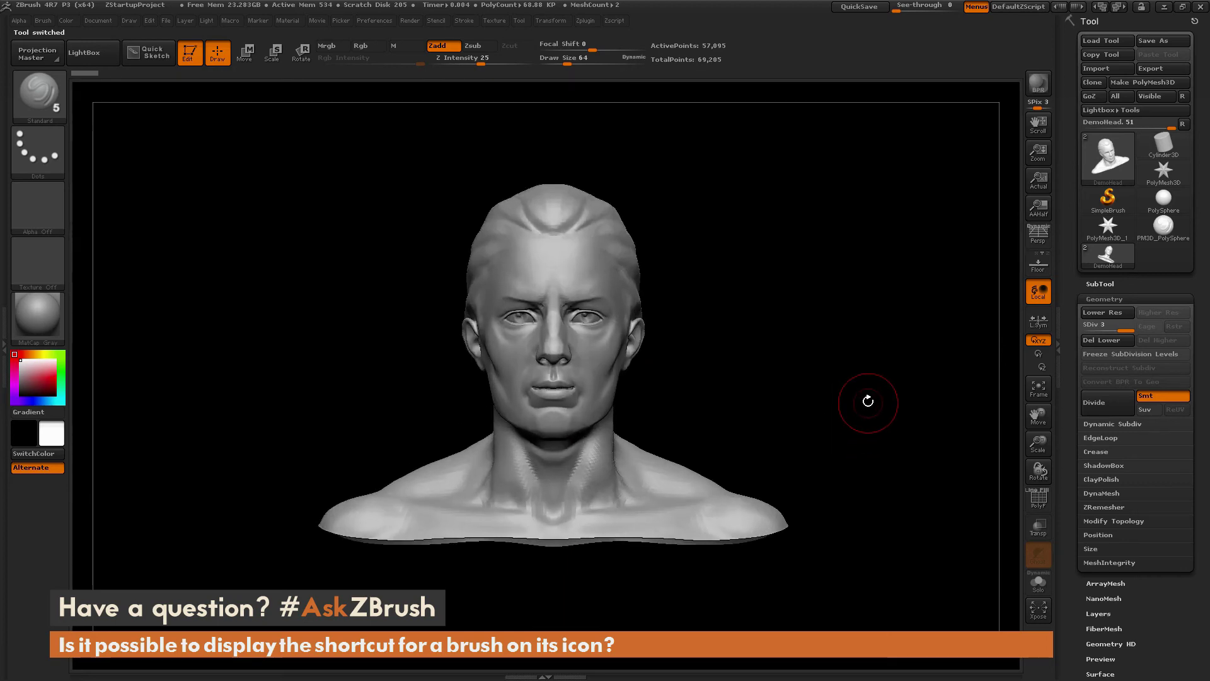
pyautogui.moveTo(868, 401); pyautogui.dragTo(832, 354)
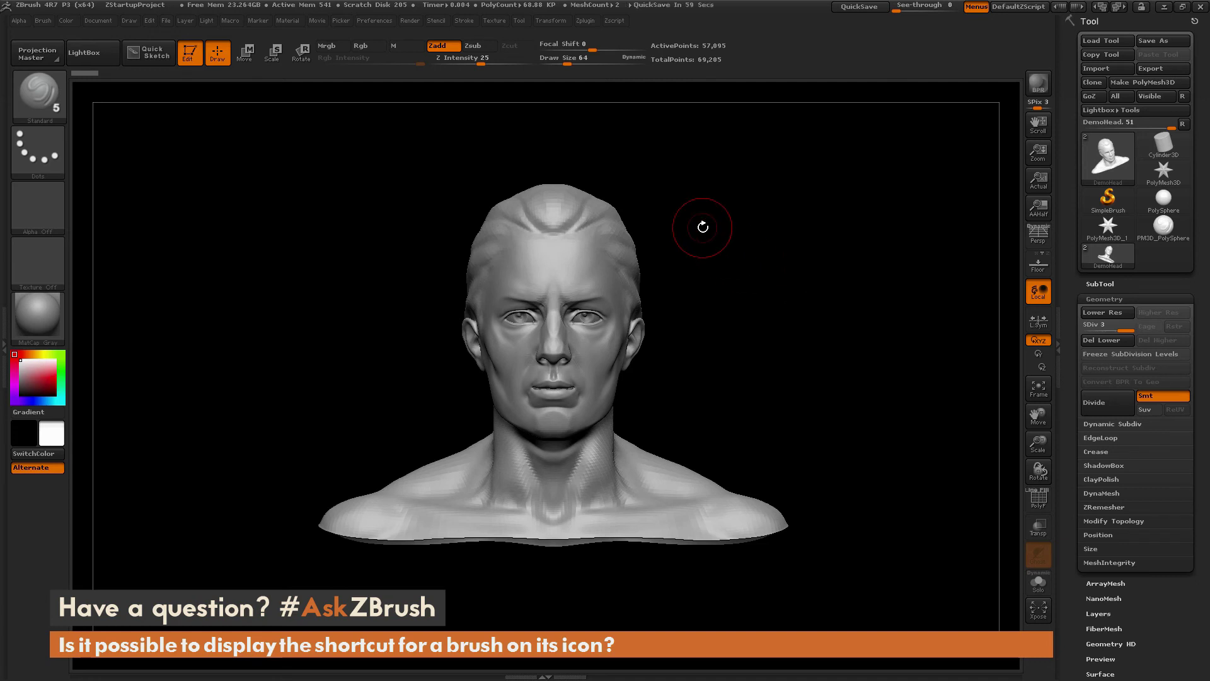
# Capture the front-facing DemoHead bust view as the Standard brush icon via Brush > SelectIcon.
pyautogui.click(44, 20)
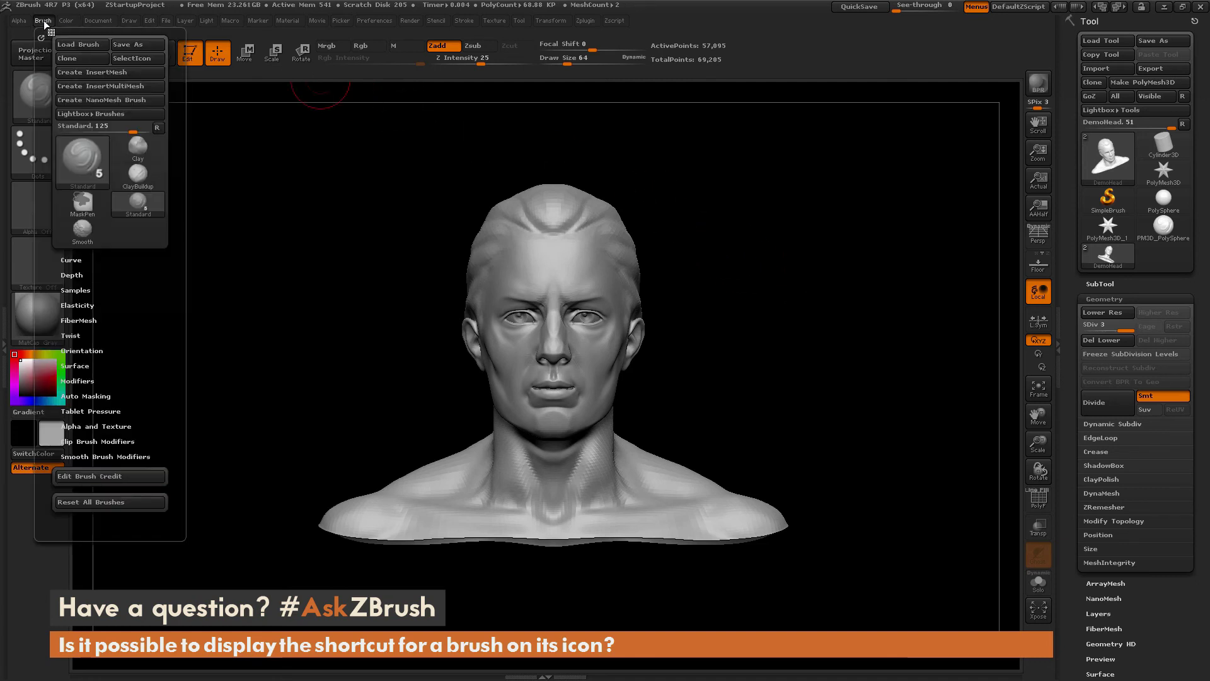
pyautogui.click(145, 60)
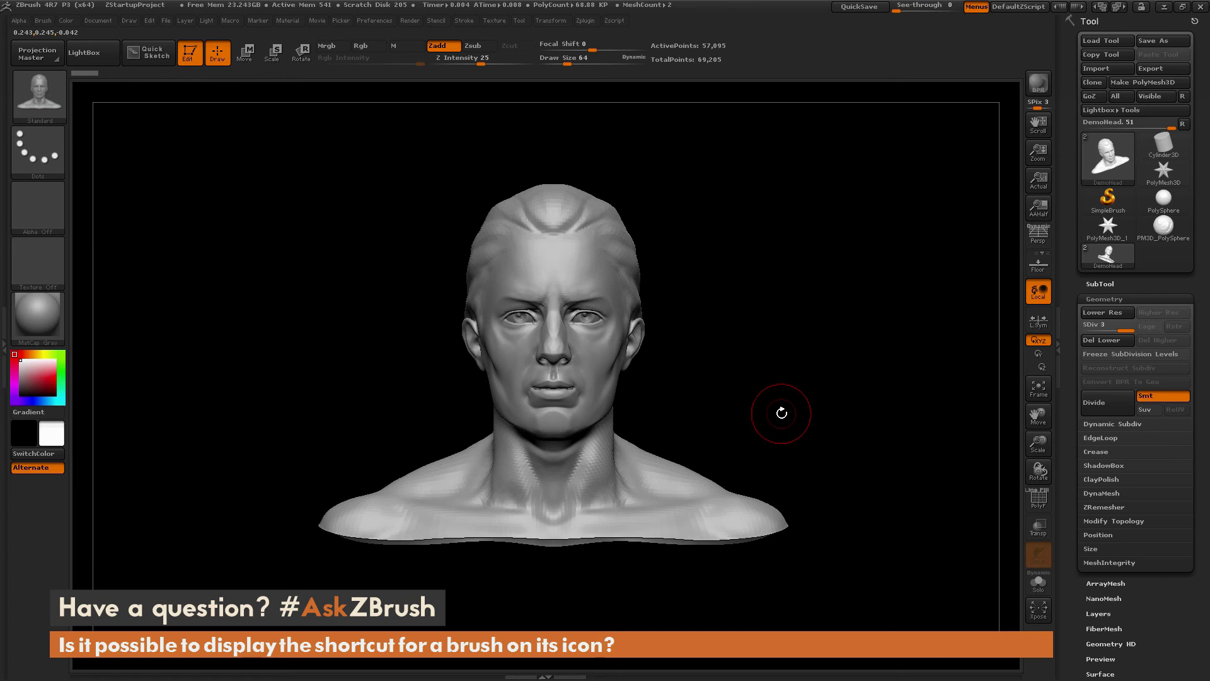
# Orbit the head to an angled perspective view and capture it as the Standard brush icon.
pyautogui.moveTo(837, 406); pyautogui.dragTo(748, 445)
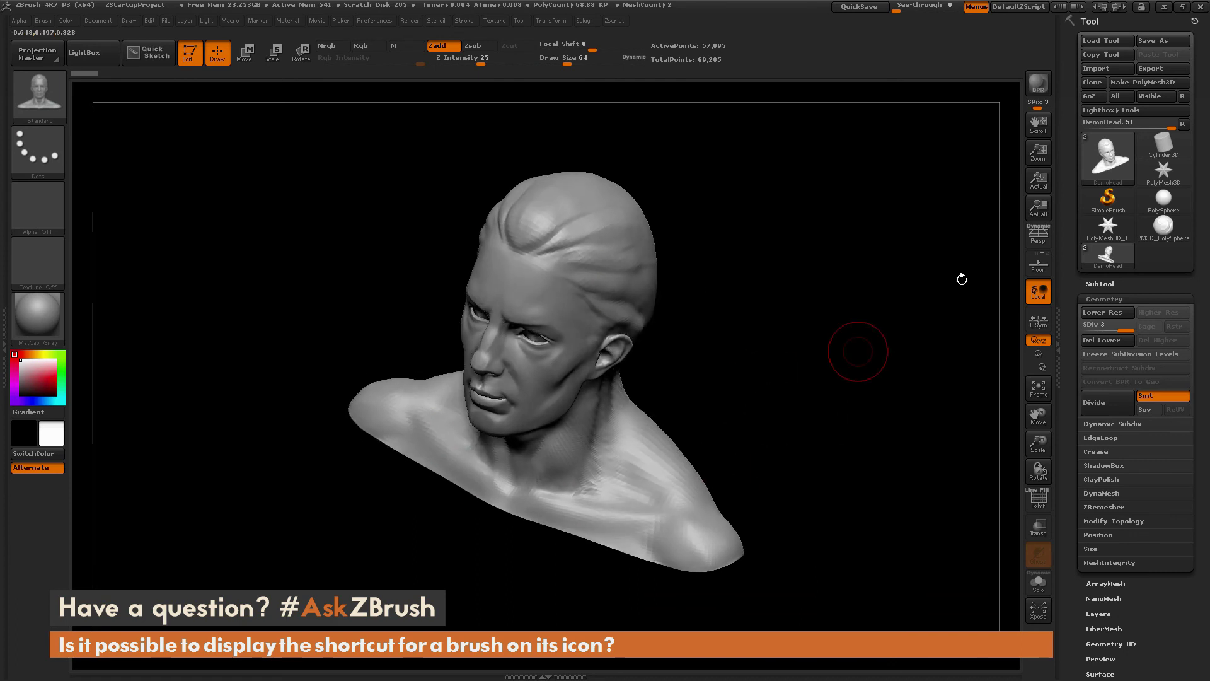
pyautogui.press('p')
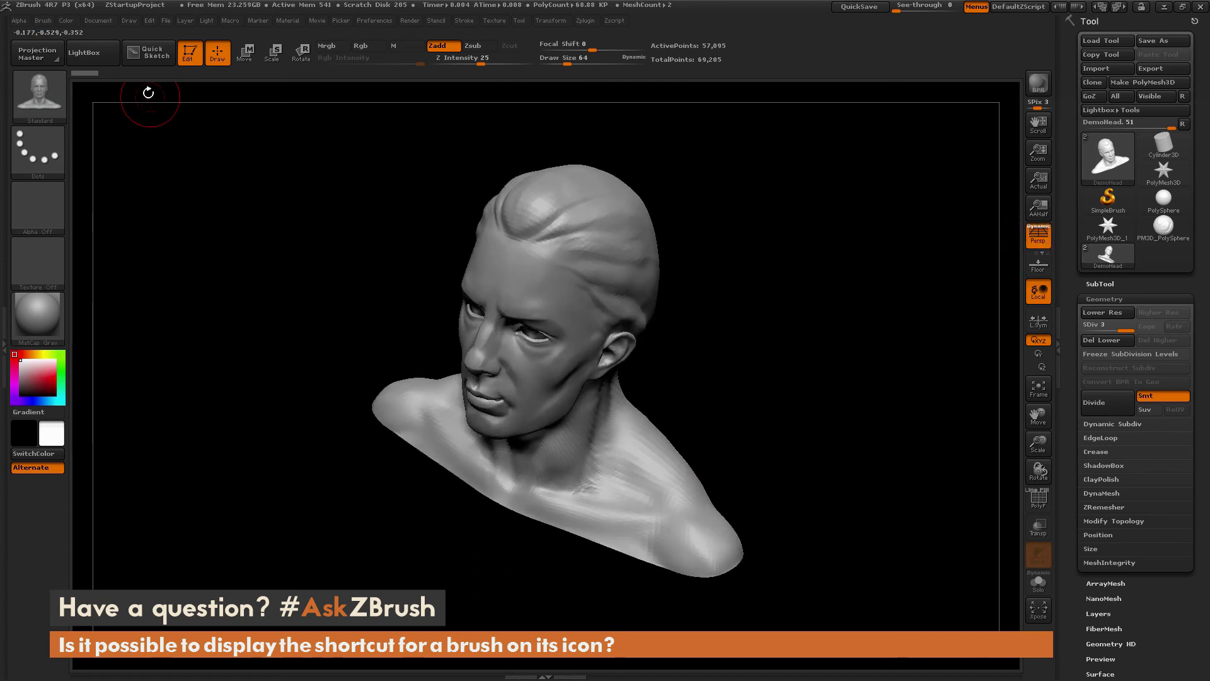
pyautogui.click(47, 21)
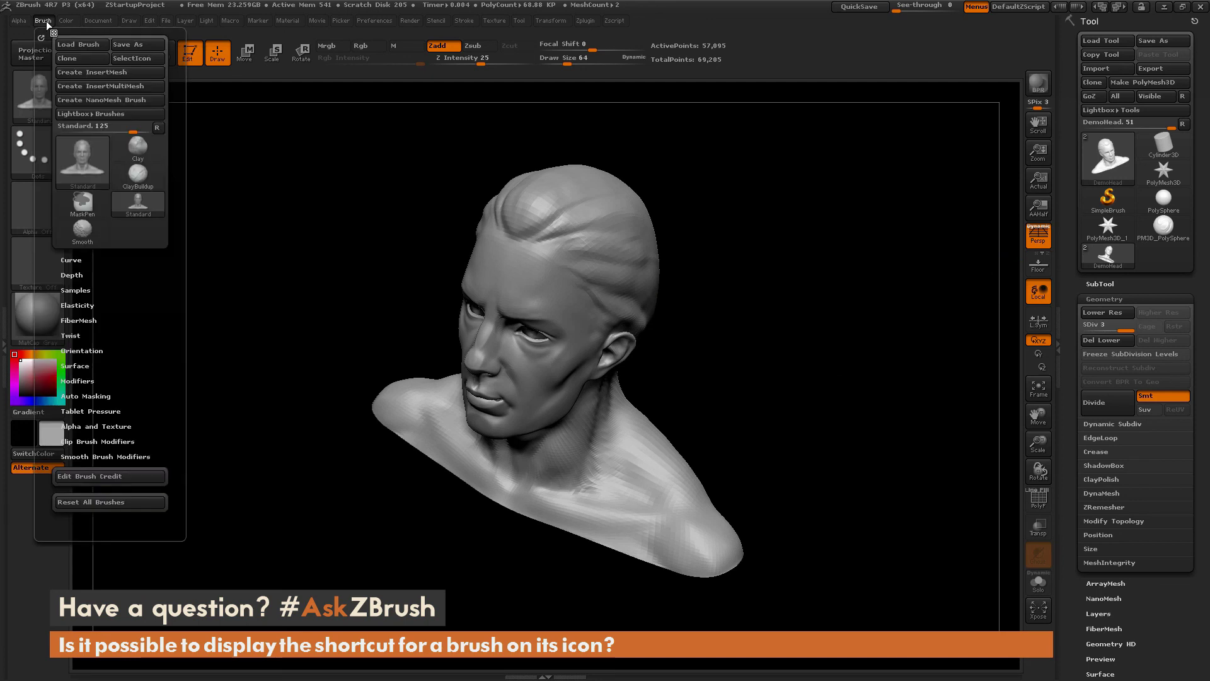
pyautogui.click(132, 58)
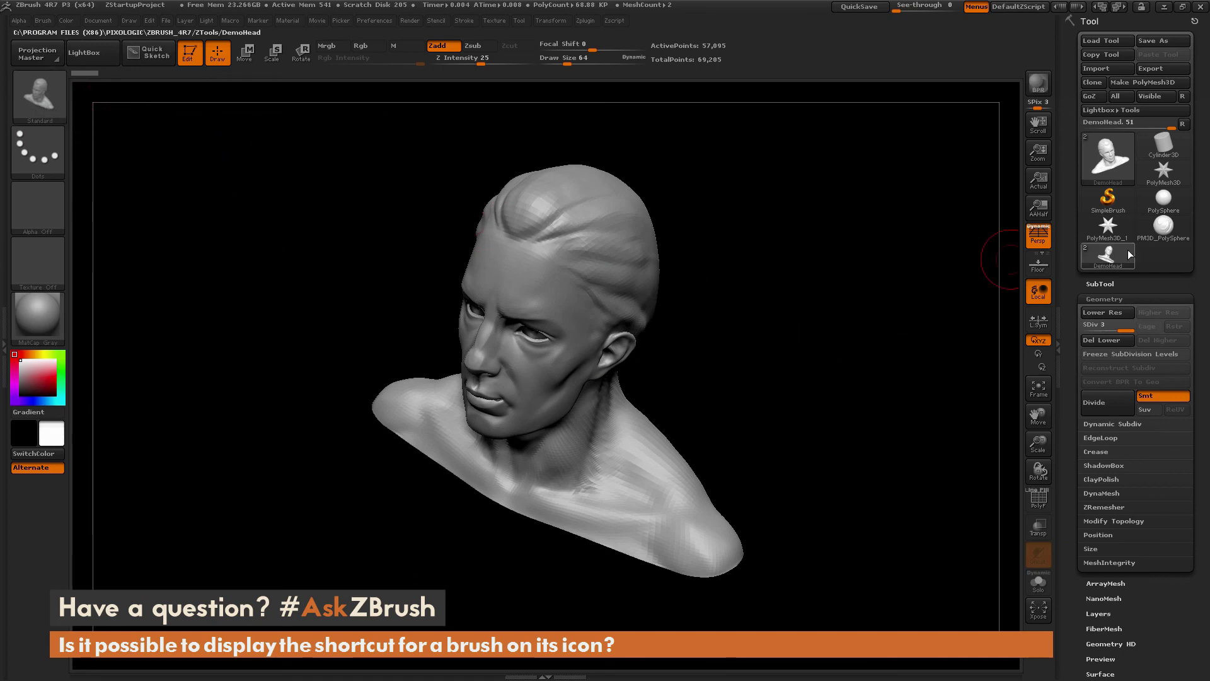
# Switch back to the PM3D_PolySphere, frame its grooves, and capture it as the Standard brush icon.
pyautogui.click(1165, 235)
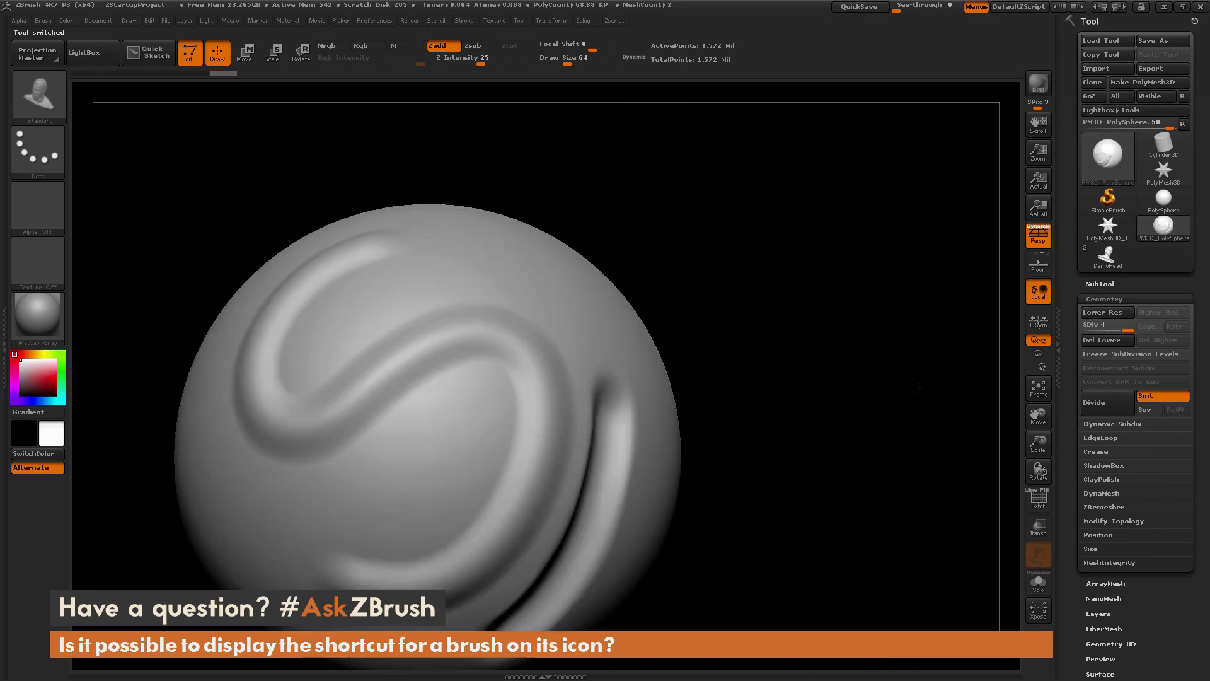
pyautogui.moveTo(884, 378); pyautogui.dragTo(904, 386)
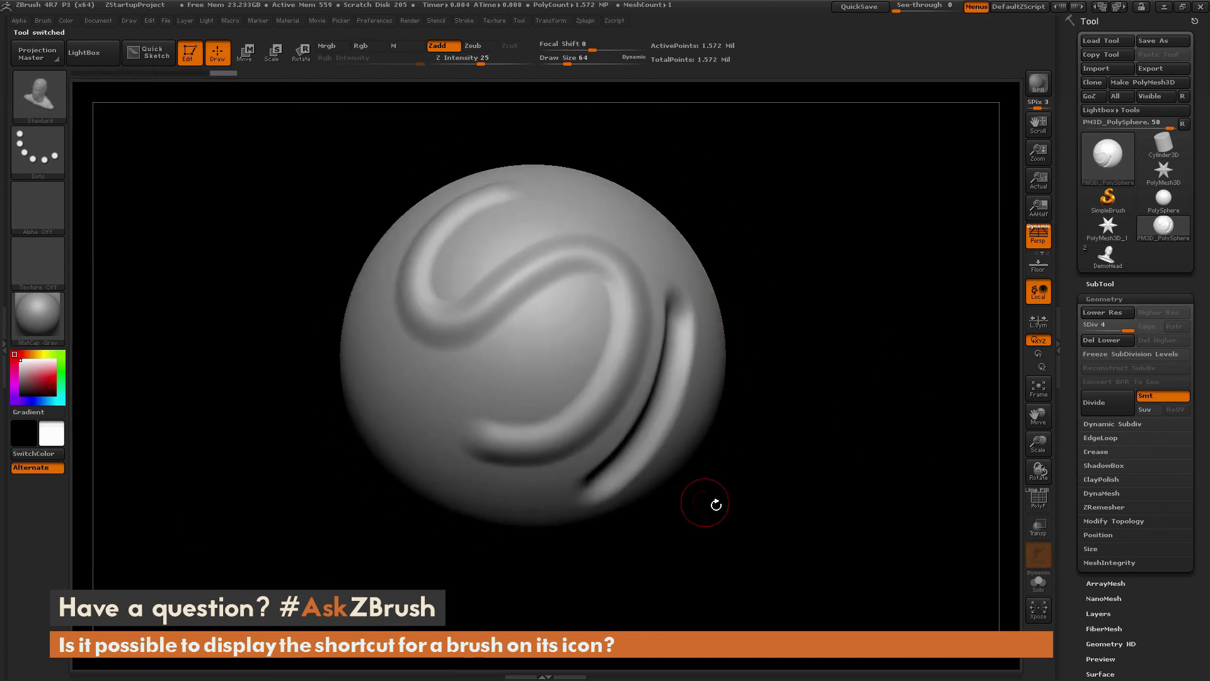
pyautogui.moveTo(830, 433)
pyautogui.mouseDown()
pyautogui.moveTo(854, 446)
pyautogui.moveTo(838, 435)
pyautogui.mouseUp()
pyautogui.click(48, 24)
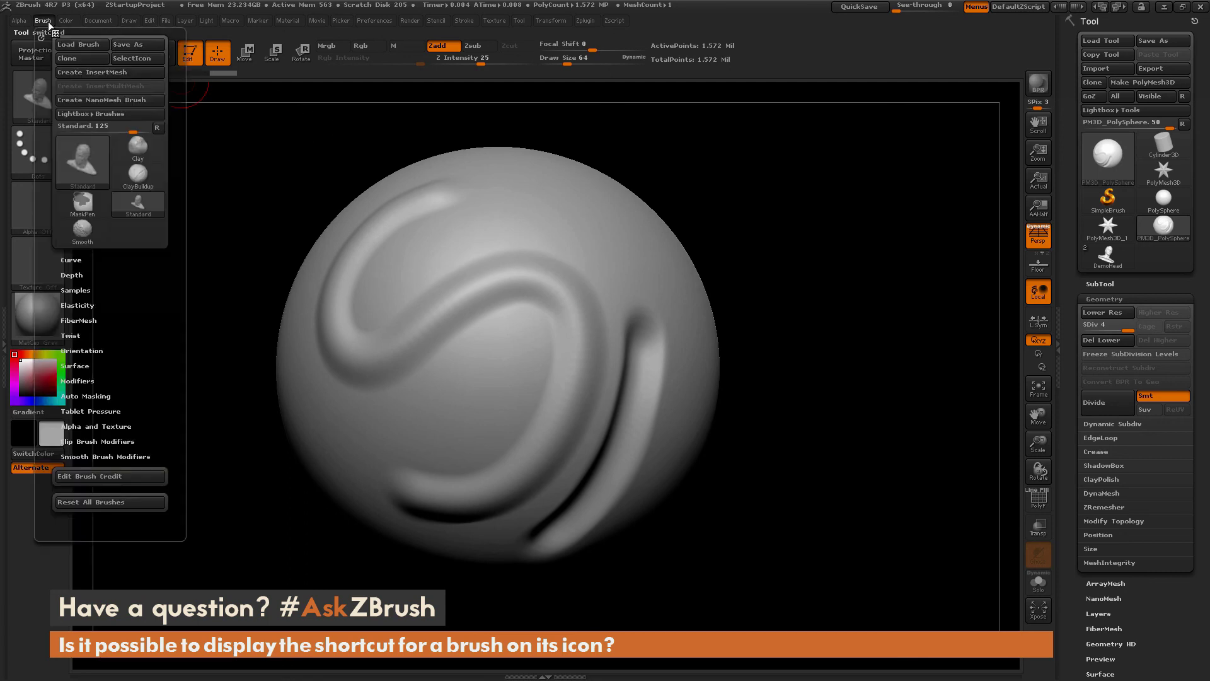
pyautogui.click(146, 59)
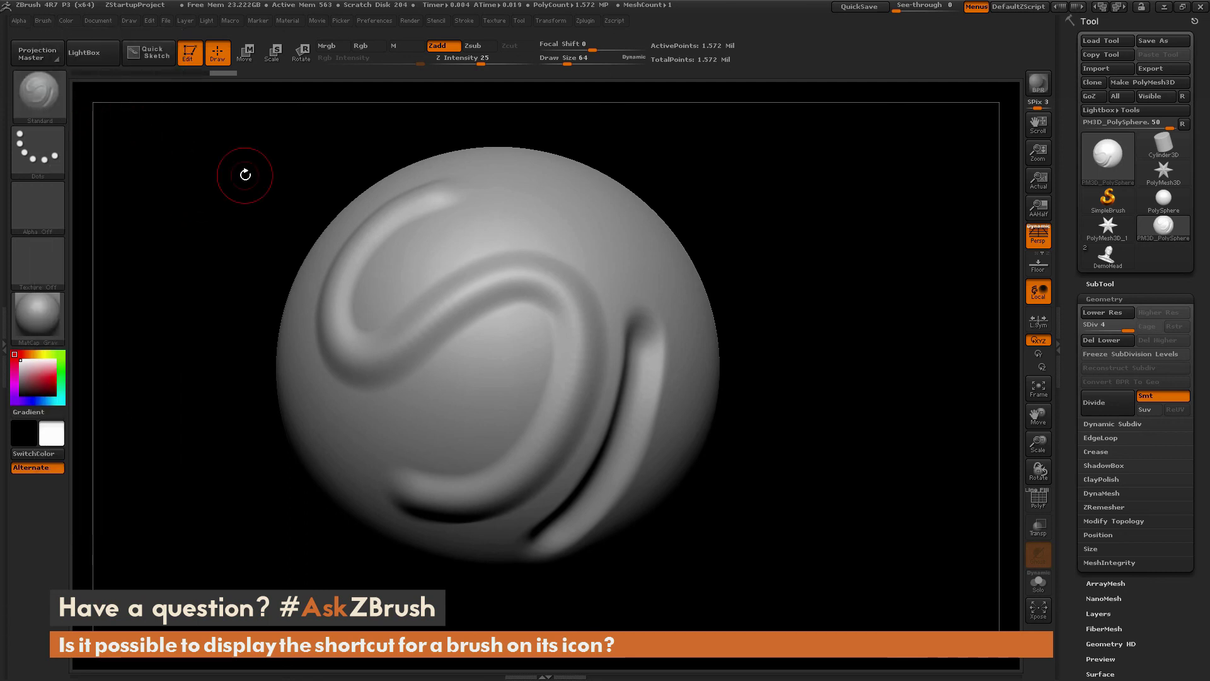